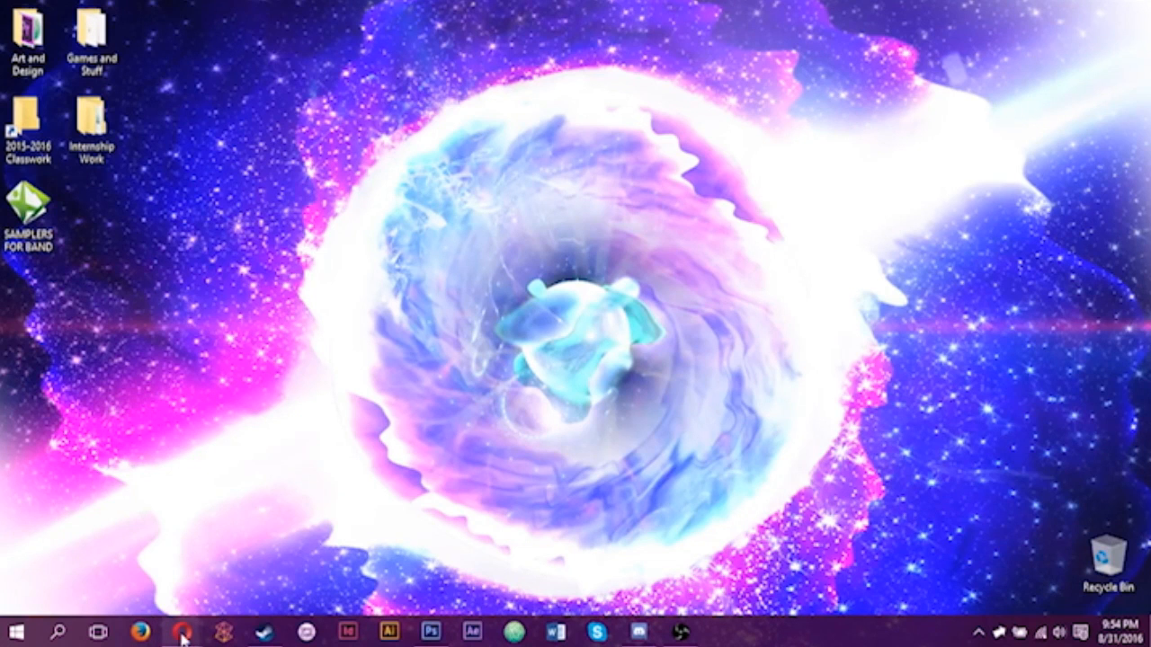
Bring up the Google window in Opera and switch to Photoshop
left_click(239, 590)
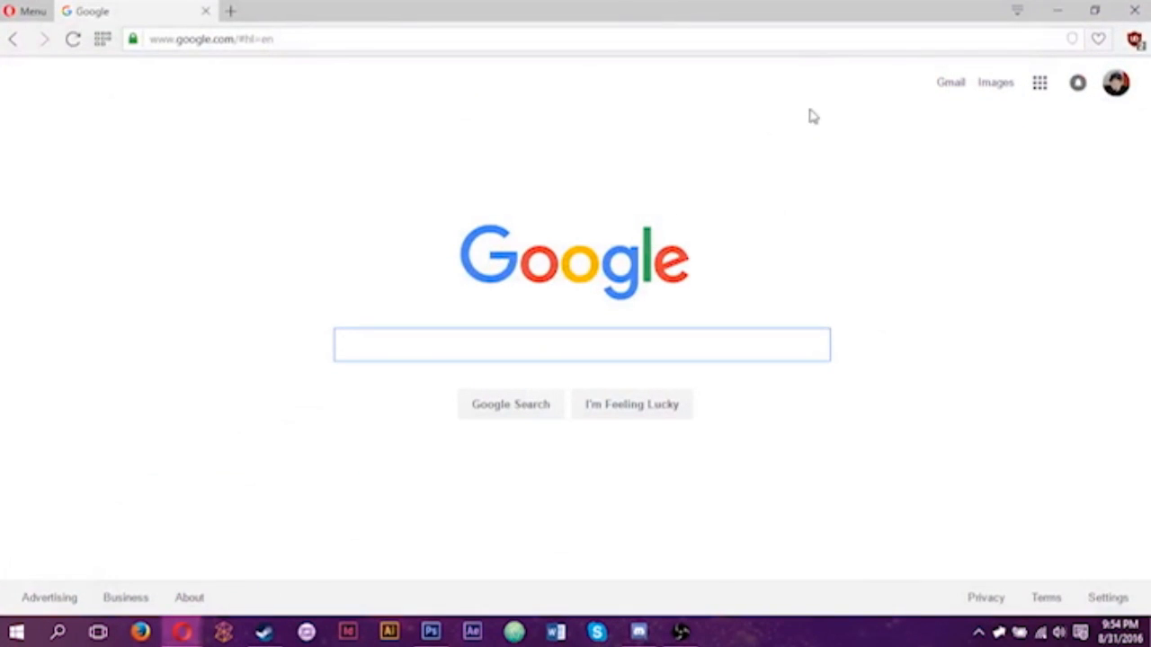
left_click(428, 632)
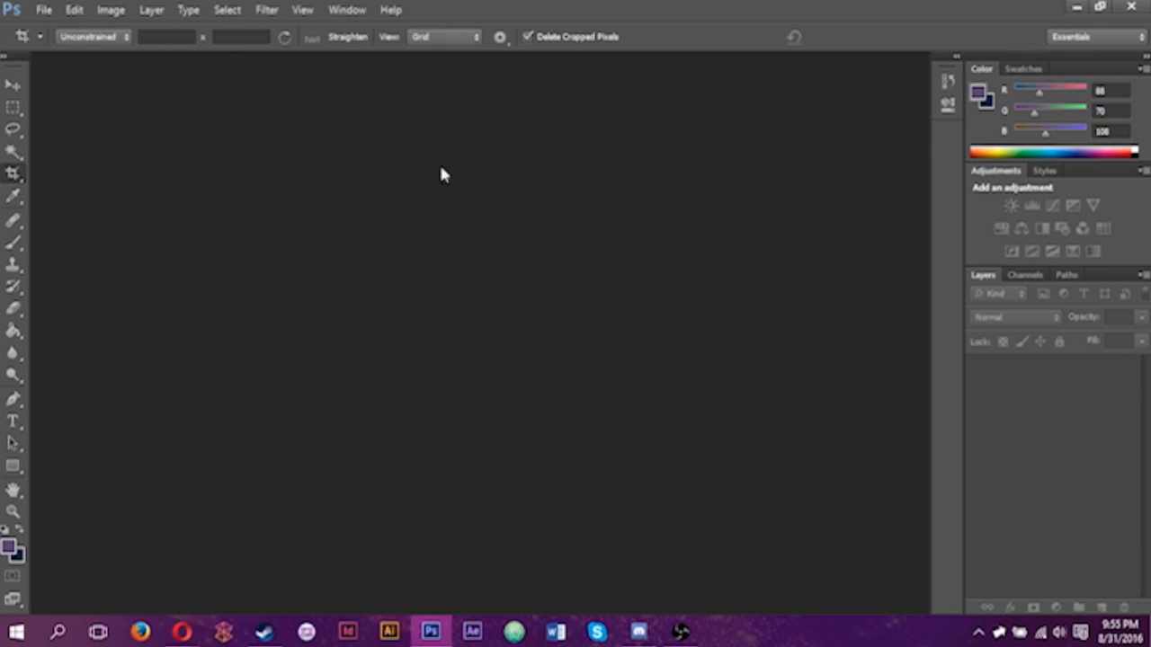
Switch to the Google window in Opera and search Google Images for "cool anime pictures"
mouse_move(182, 632)
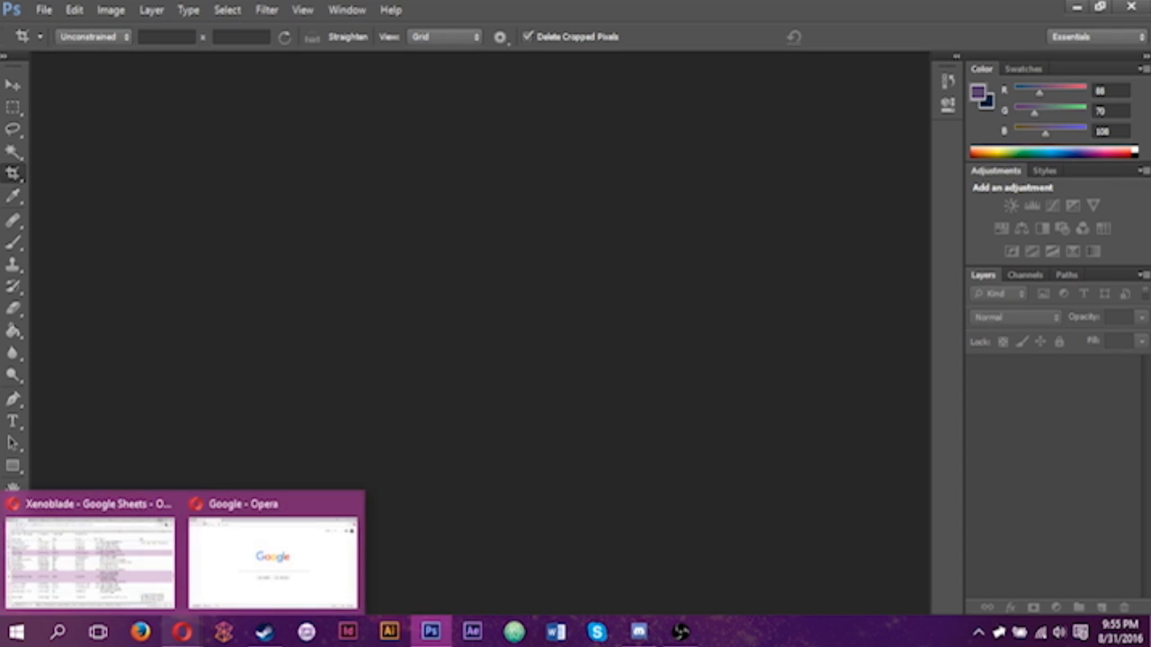
left_click(250, 567)
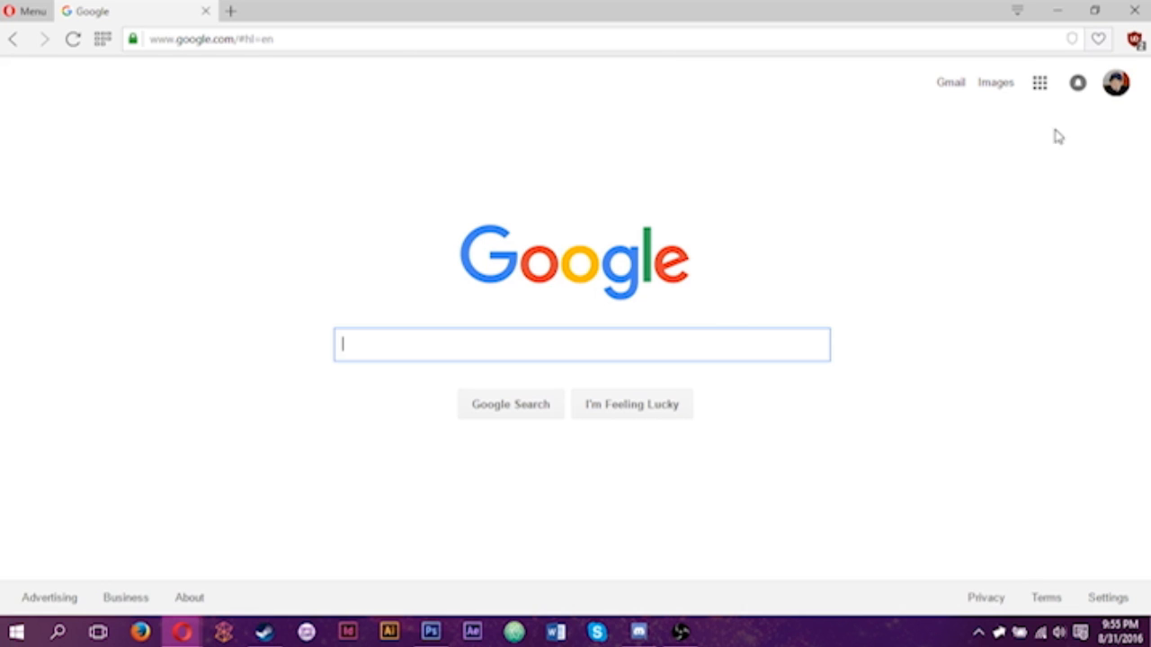
left_click(998, 87)
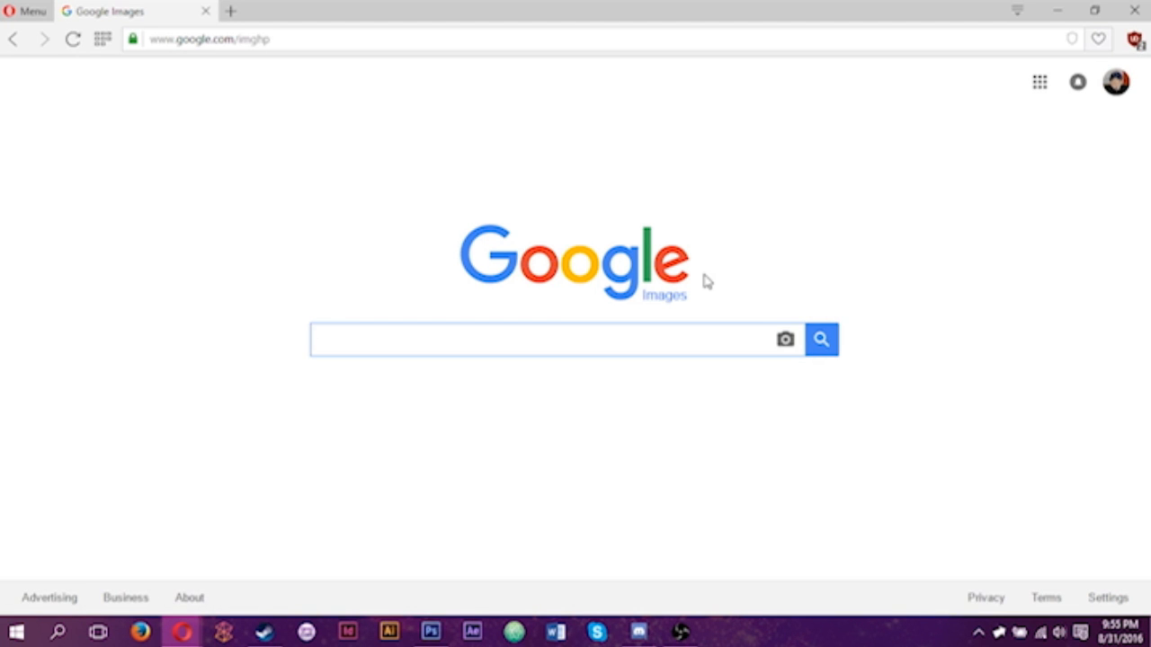
type("cool anime pic")
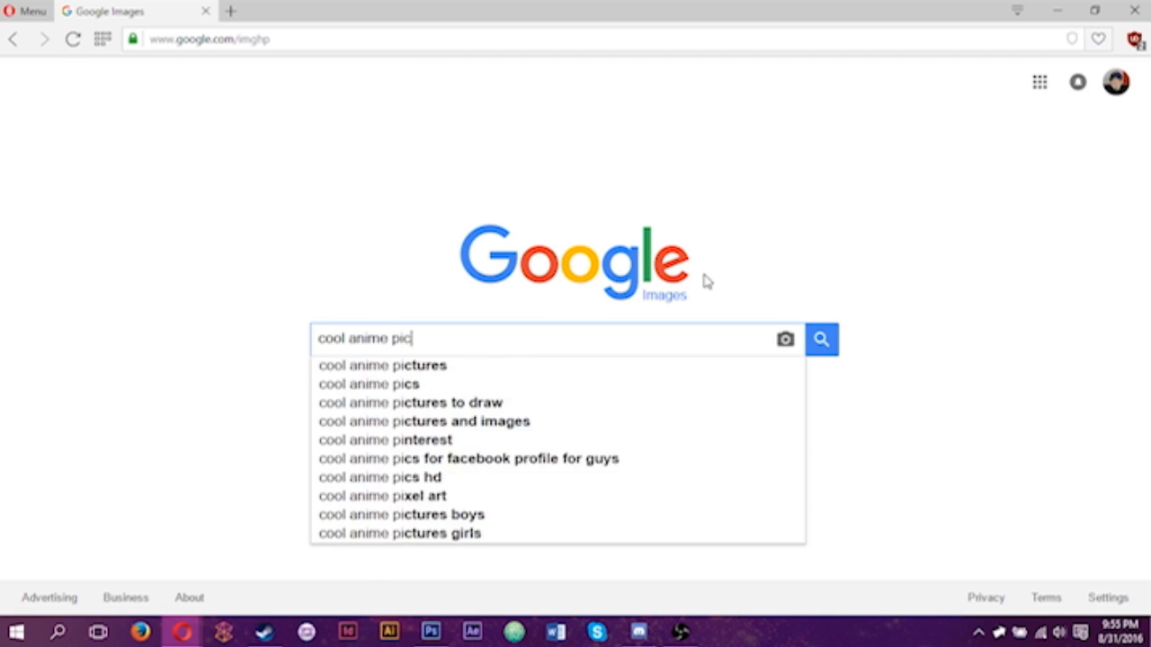
type("tures")
key("Return")
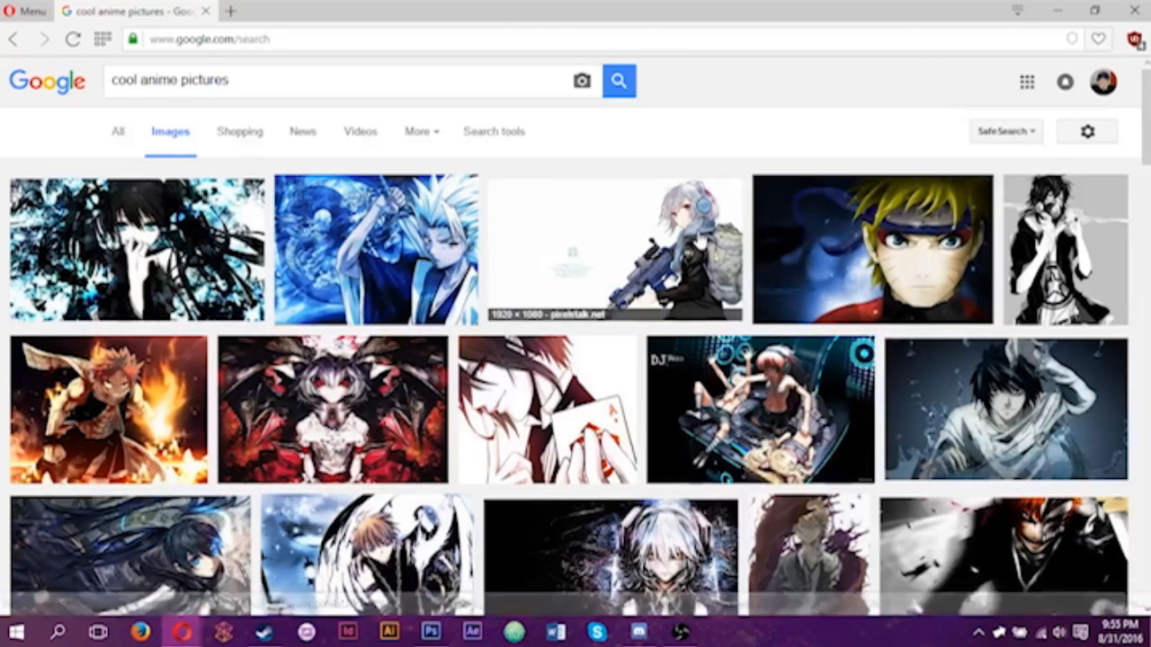
Visit the pixelstalk.net source page of the white wallpaper with the headphone-wearing girl and open that wallpaper enlarged
left_click(693, 237)
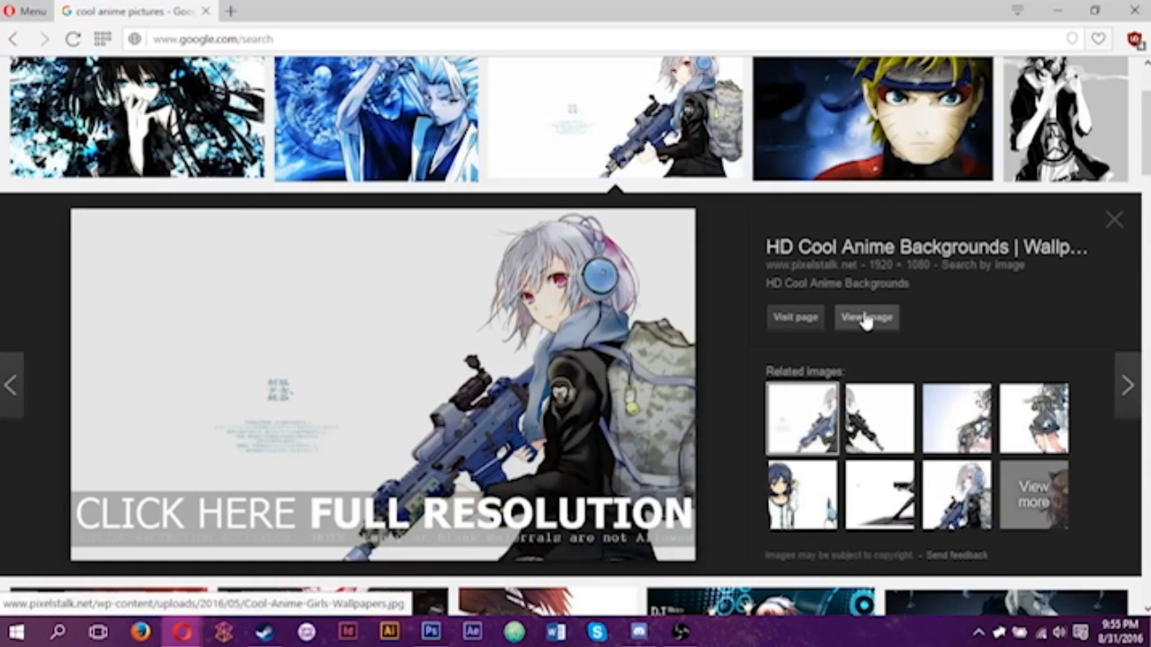
left_click(803, 317)
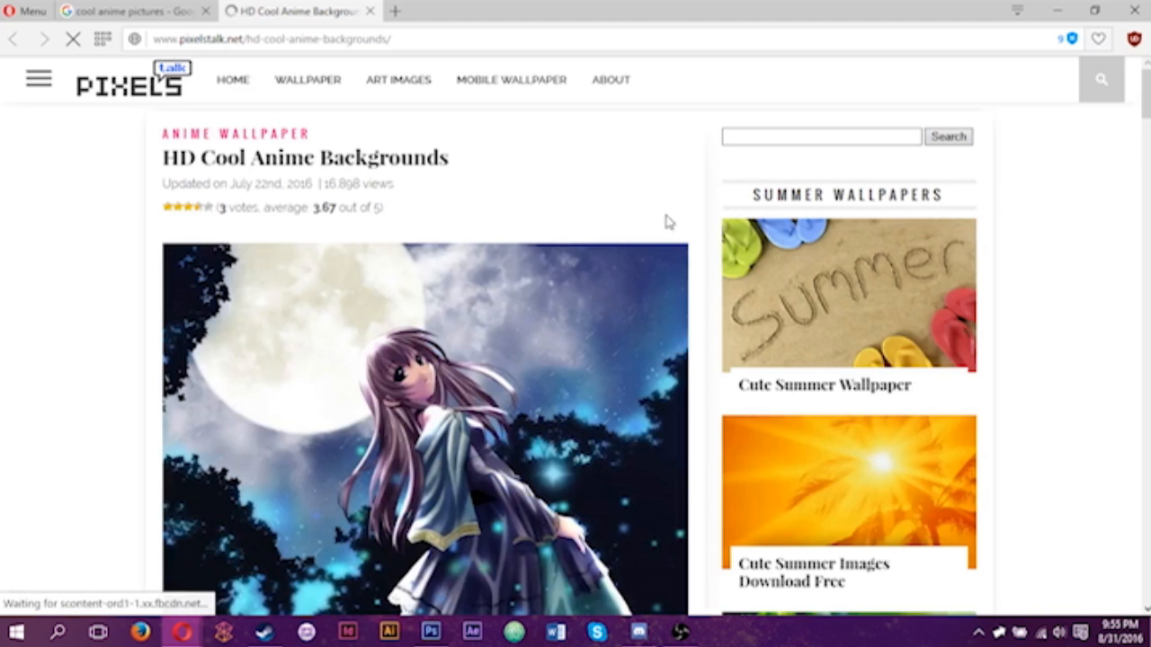
scroll(657, 226, "down", 10)
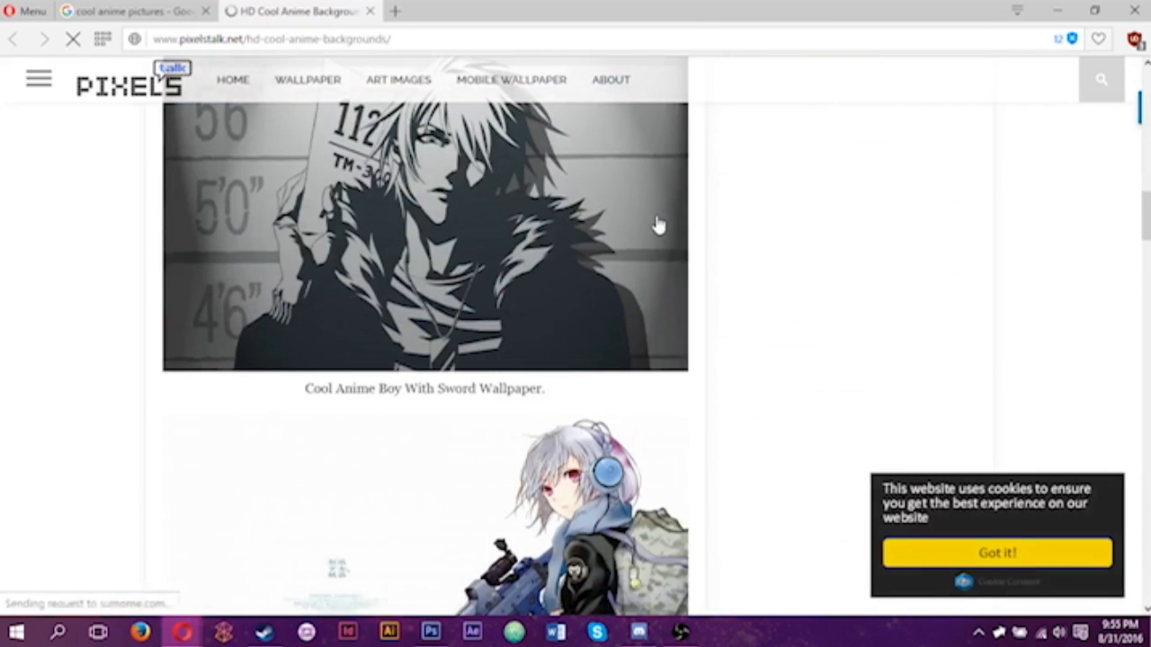
scroll(584, 270, "down", 6)
scroll(540, 315, "up", 4)
left_click(538, 320)
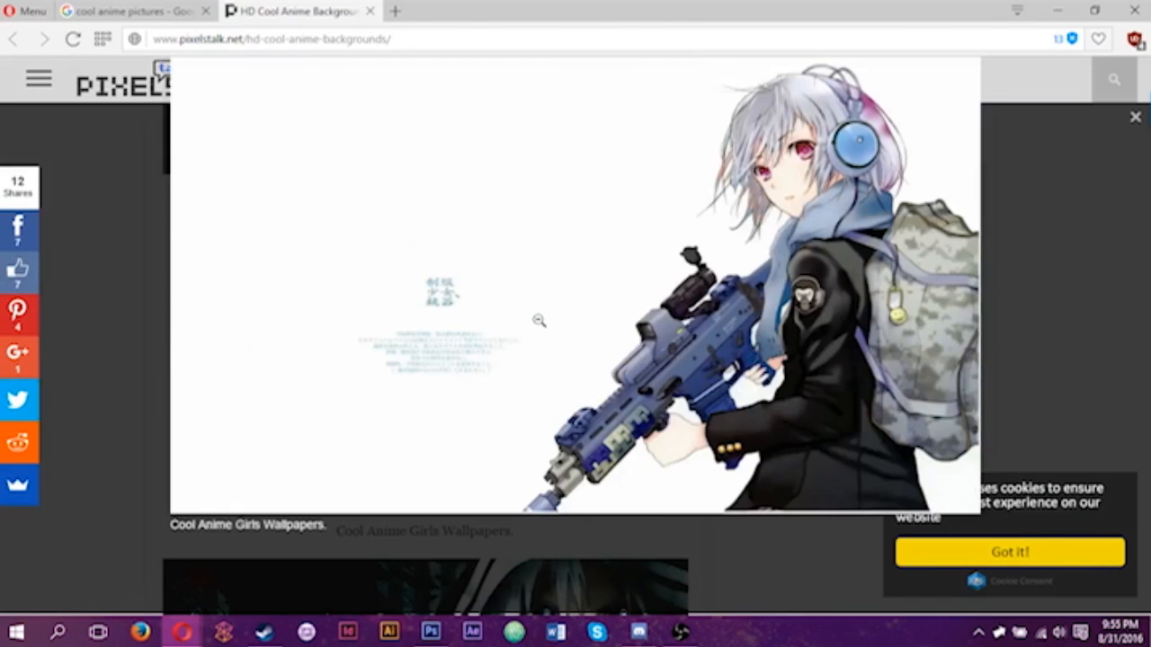
Save the enlarged wallpaper to the Desktop as a JPEG image named "sexyanimebabe"
right_click(588, 267)
left_click(596, 267)
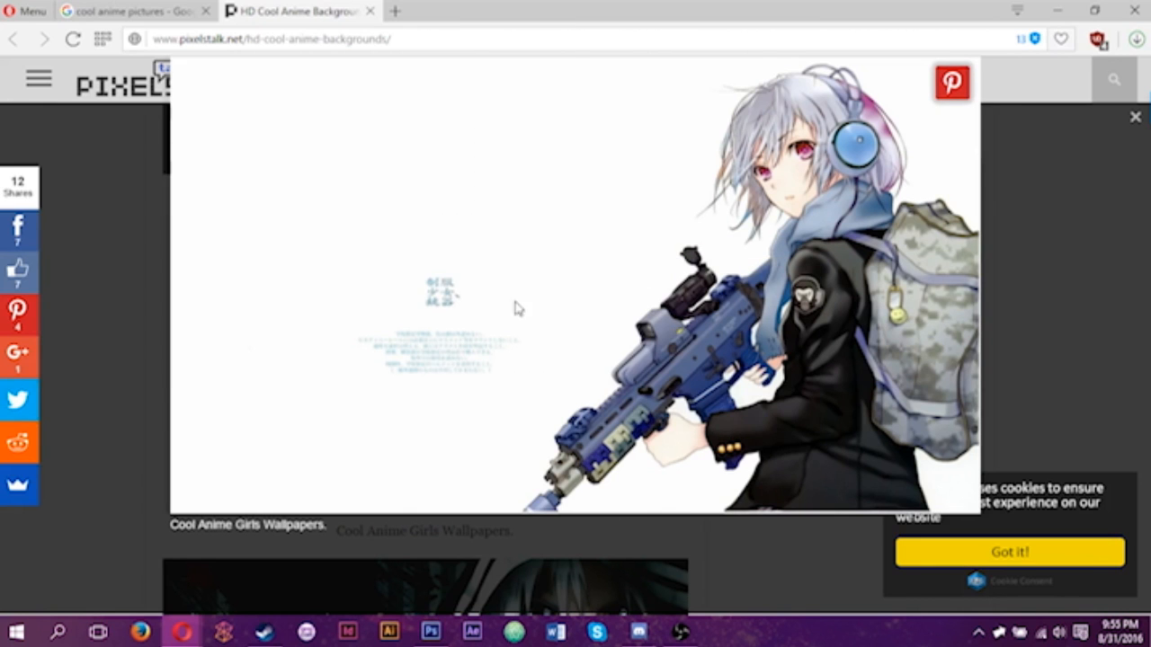
left_click(67, 145)
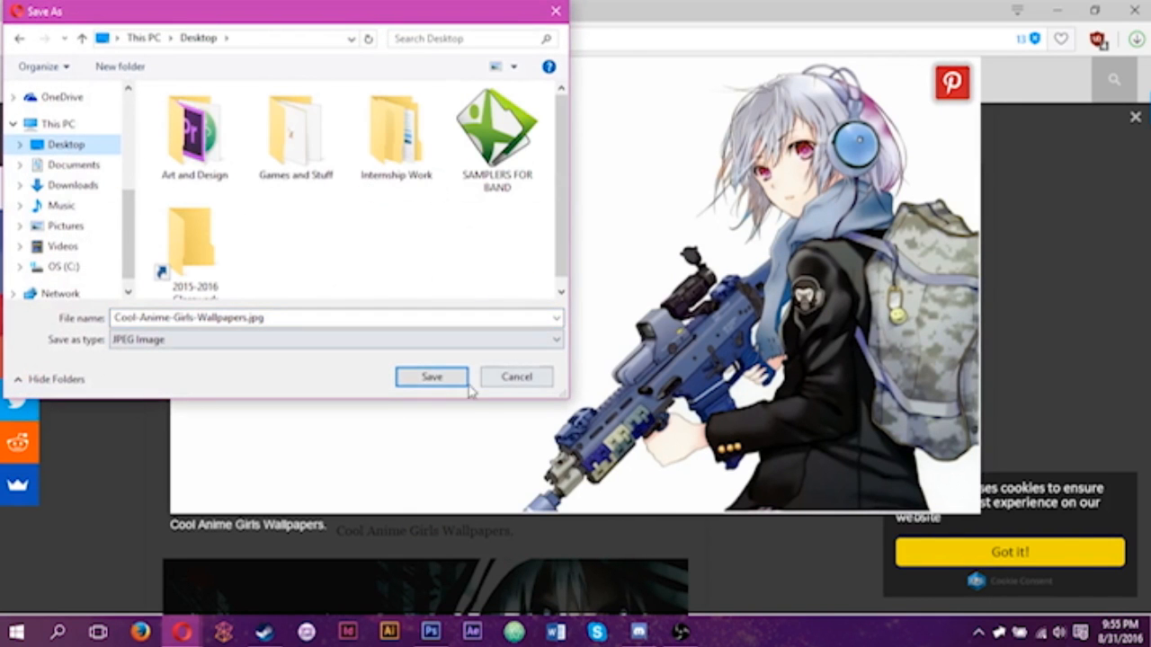
double_click(245, 317)
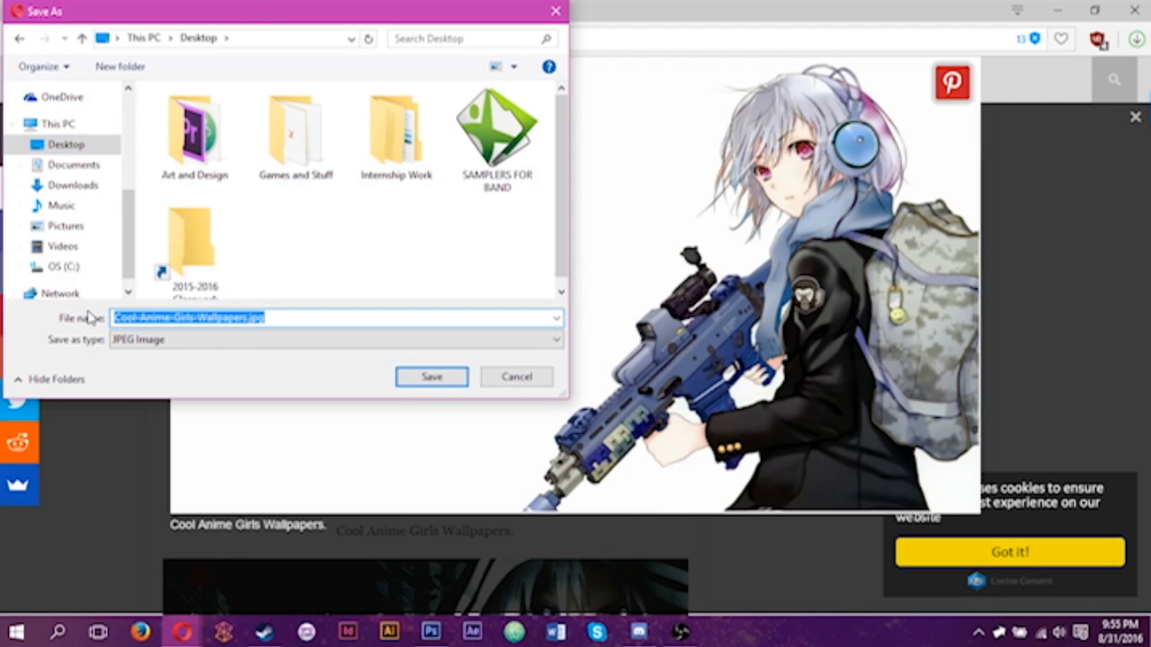
type("sexyanimeb")
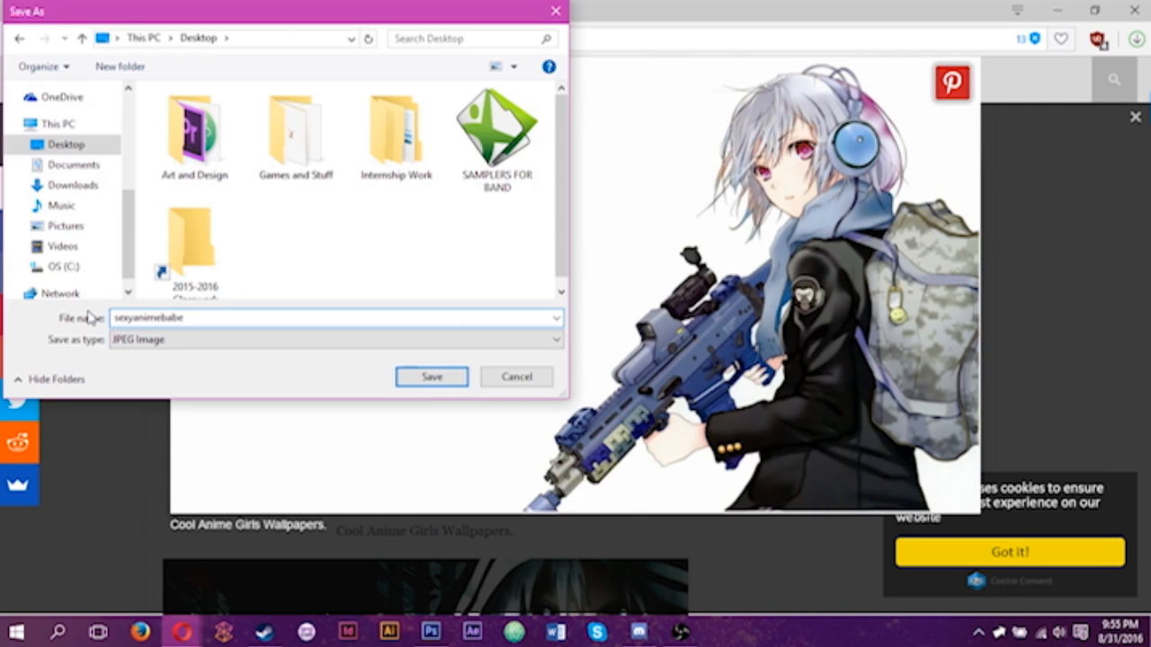
type("abe")
key("Return")
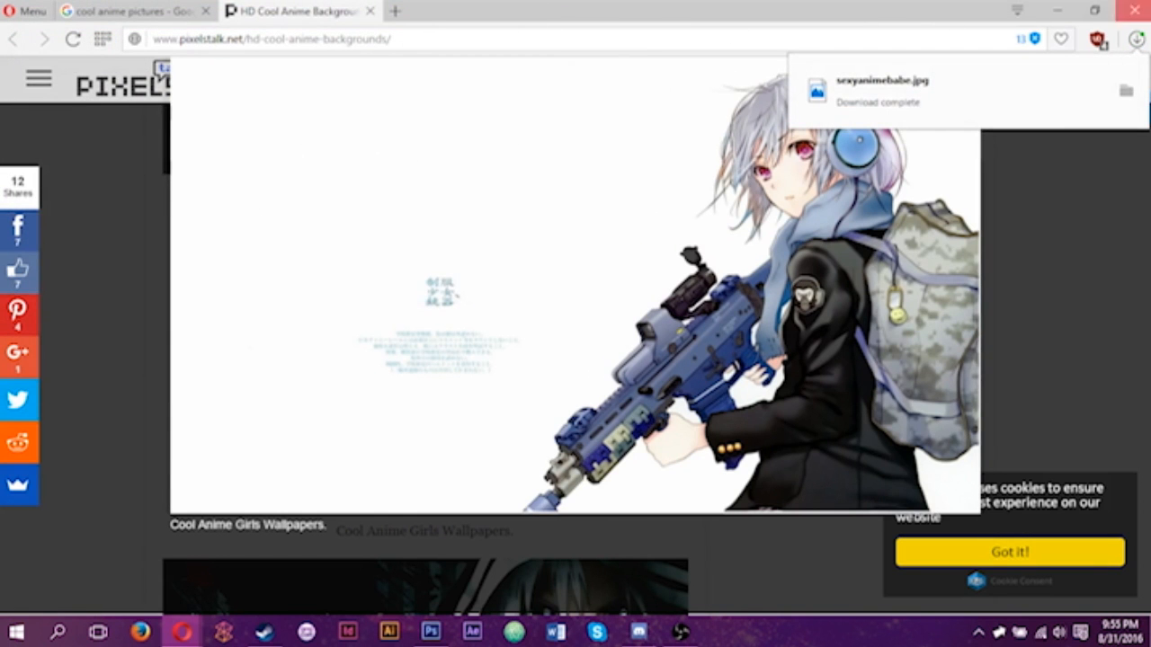
Close the browser window and open the saved sexyanimebabe.jpg from the desktop in Photoshop
left_click(1130, 11)
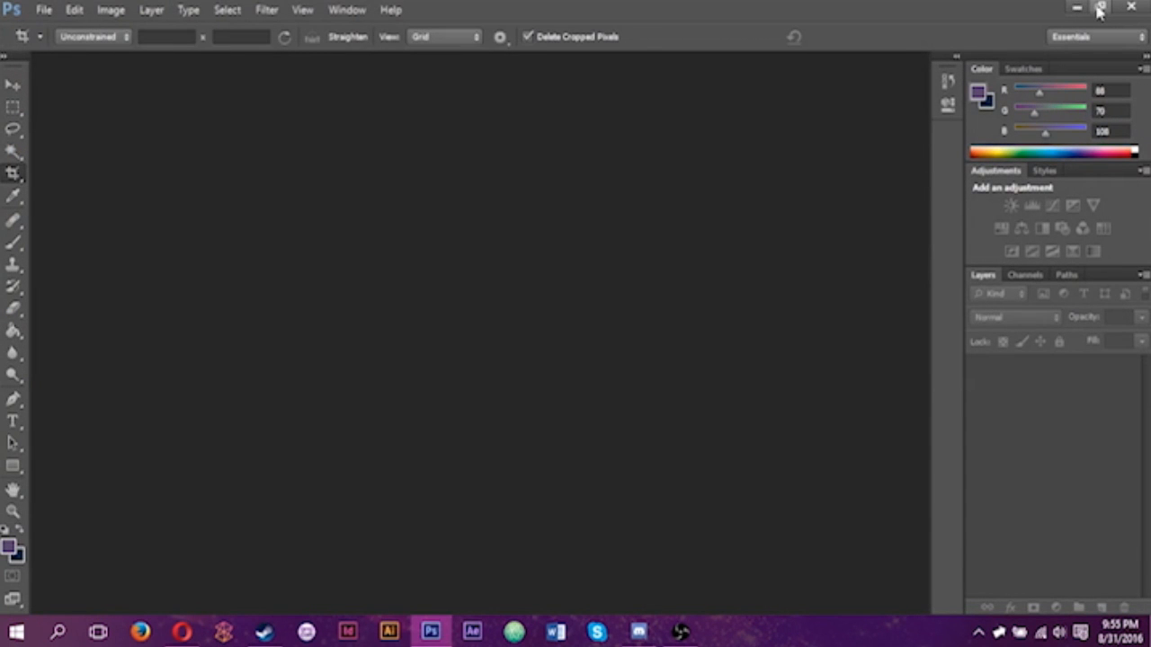
left_click(1078, 8)
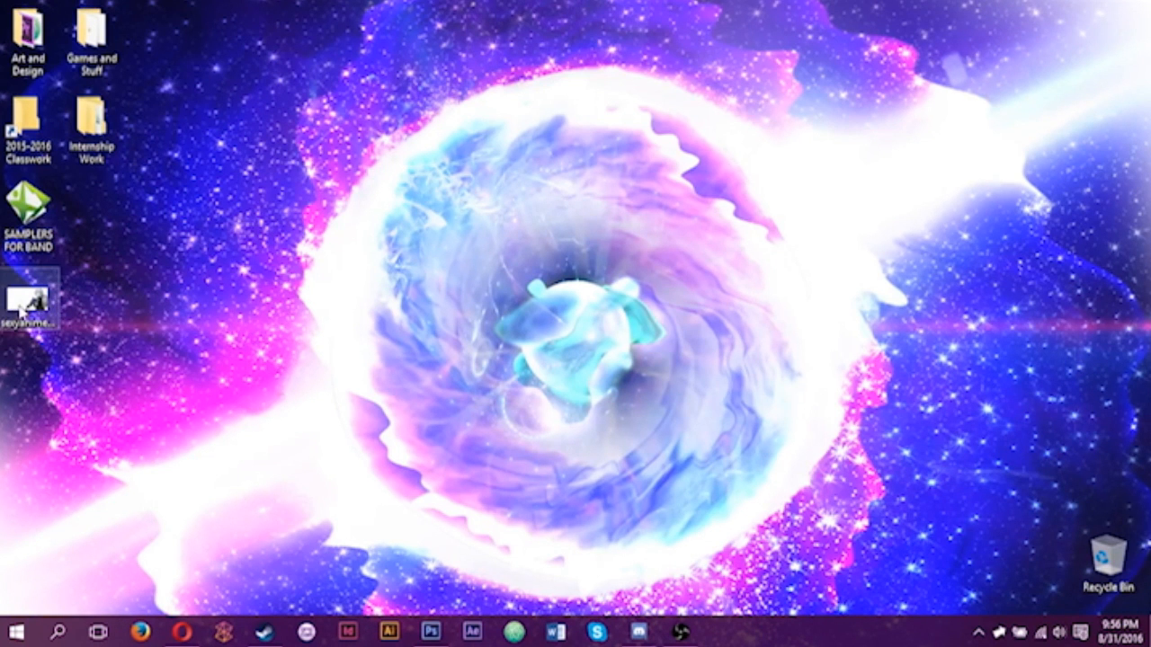
left_click_drag(20, 306, 454, 206)
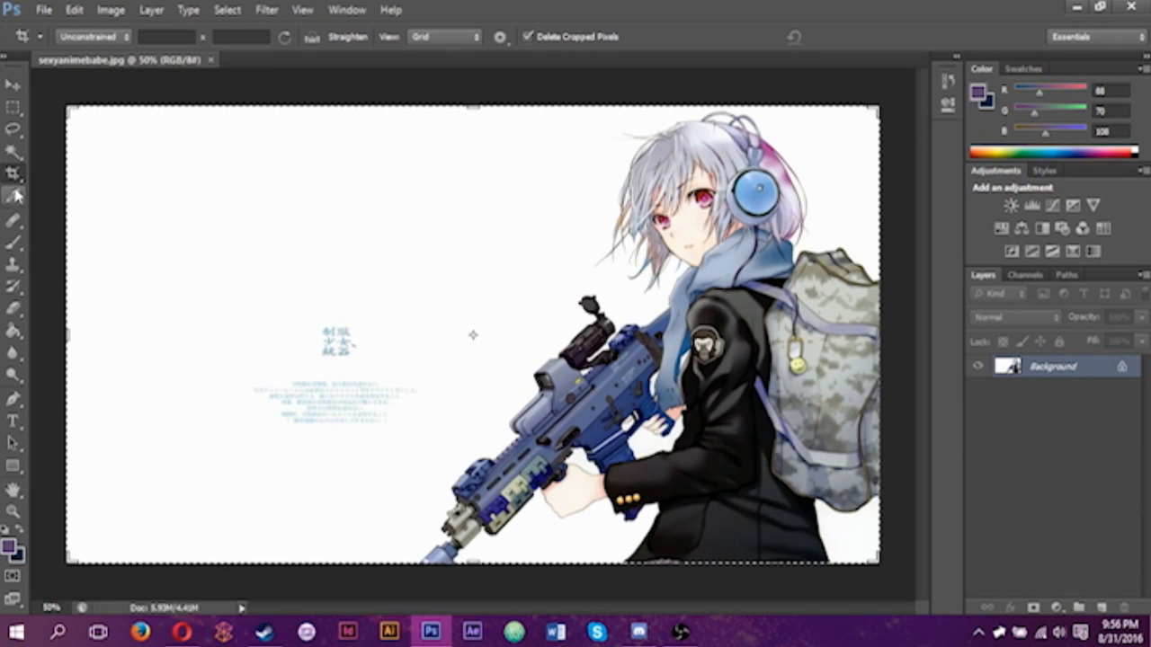
Activate the Quick Selection tool for working on the girl's head
left_click(13, 151)
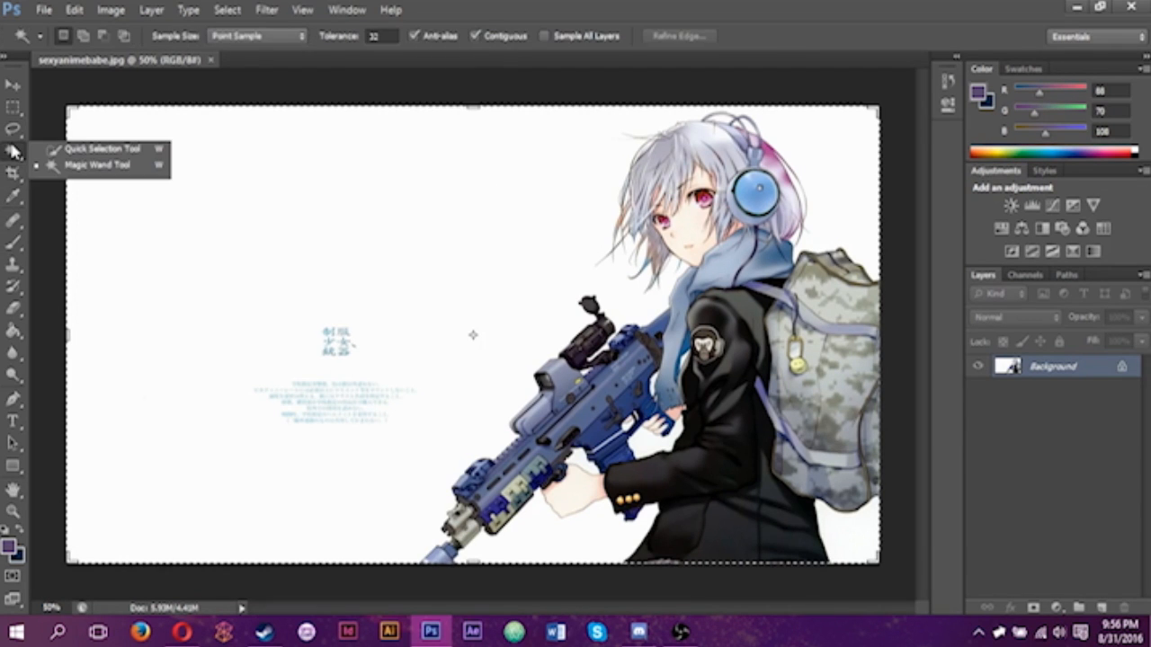
left_click(90, 149)
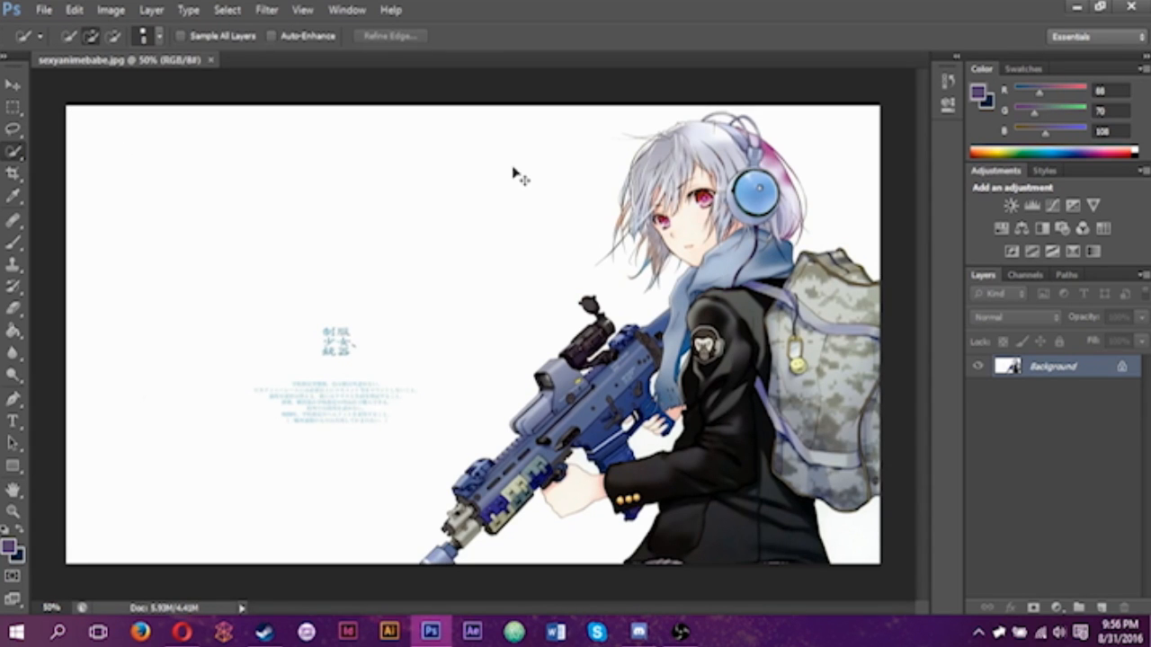
key("ctrl+plus")
key("ctrl+plus")
left_click_drag(530, 169, 203, 388)
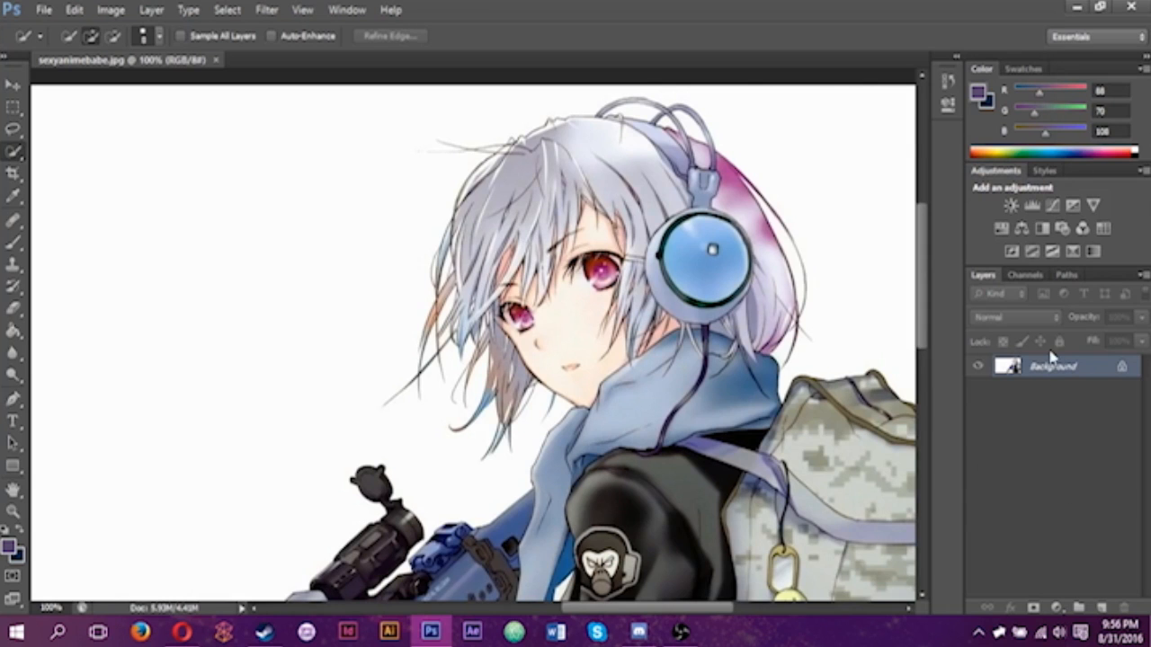
Convert the locked Background into a regular layer named "original image"
double_click(1063, 375)
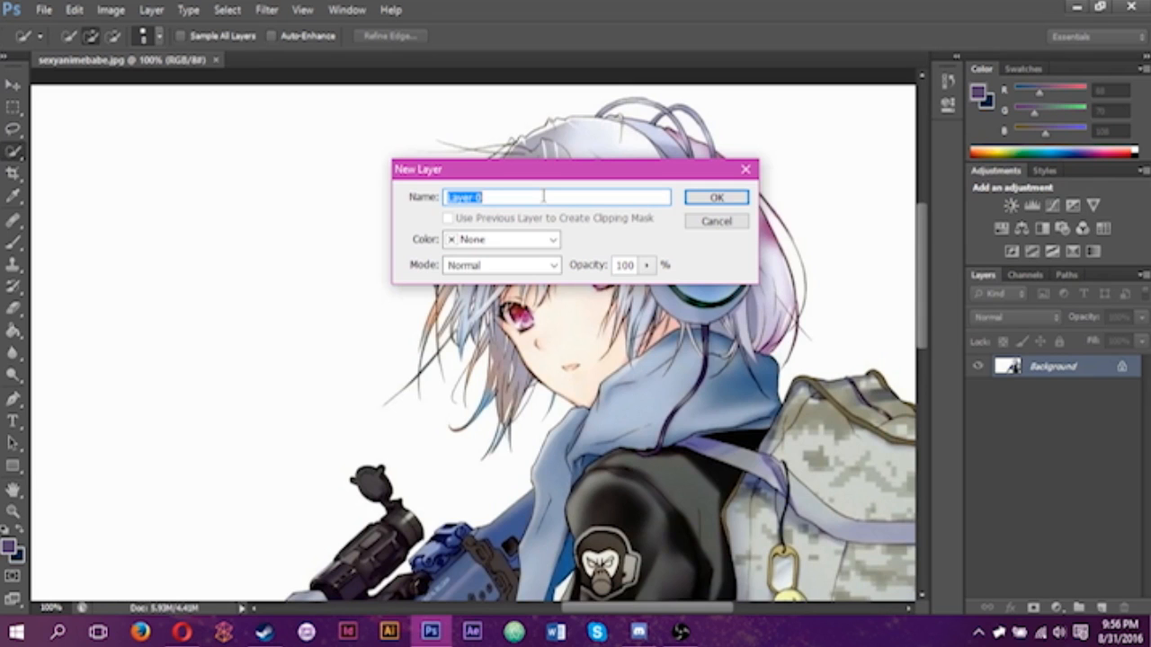
type("original image")
key("Return")
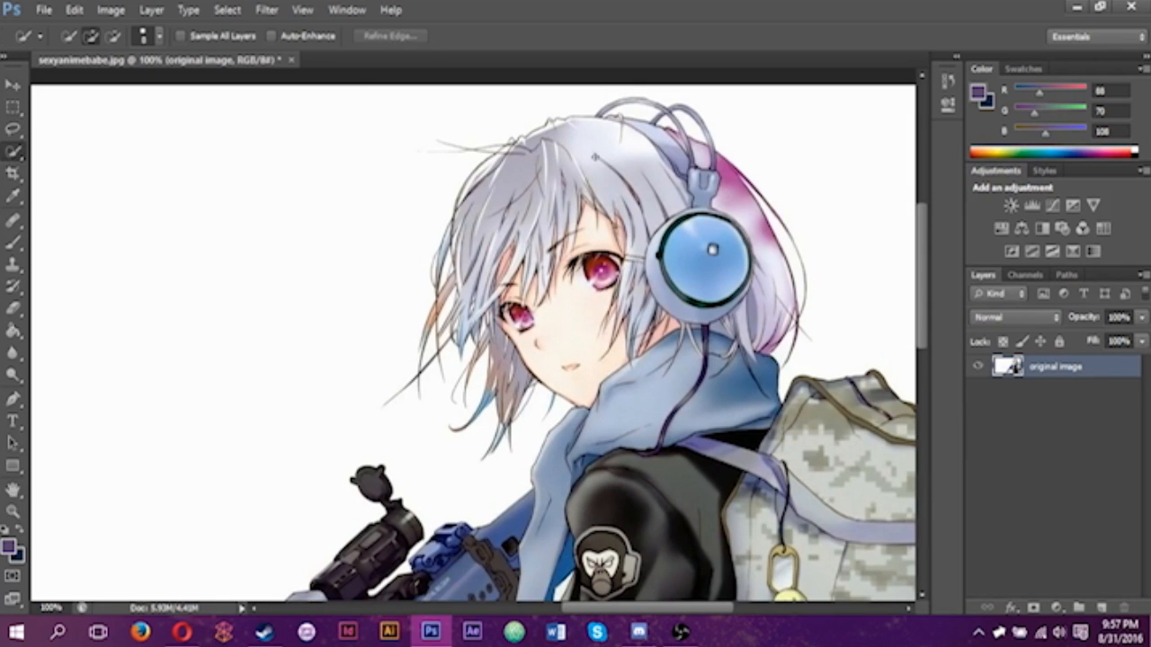
Brush a quick selection over the girl's hair, headphones and the upper part of her blue scarf
mouse_move(584, 137)
left_mouse_down()
mouse_move(619, 151)
mouse_move(594, 202)
mouse_move(508, 185)
left_mouse_up()
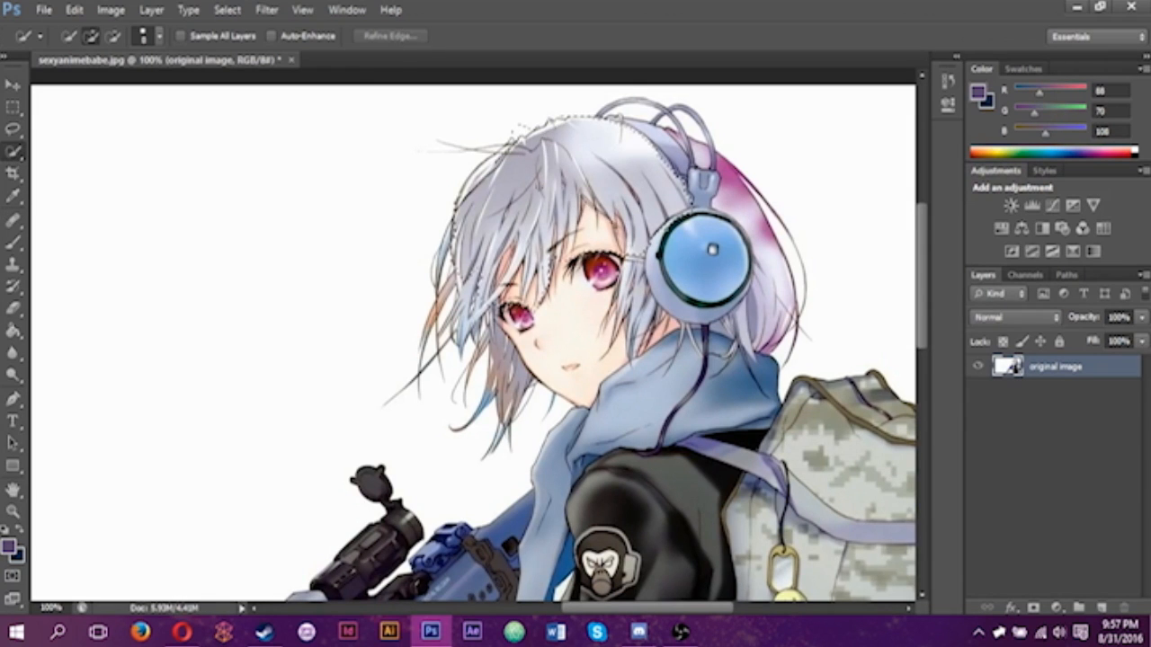
mouse_move(497, 257)
left_mouse_down()
mouse_move(465, 342)
mouse_move(471, 420)
left_mouse_up()
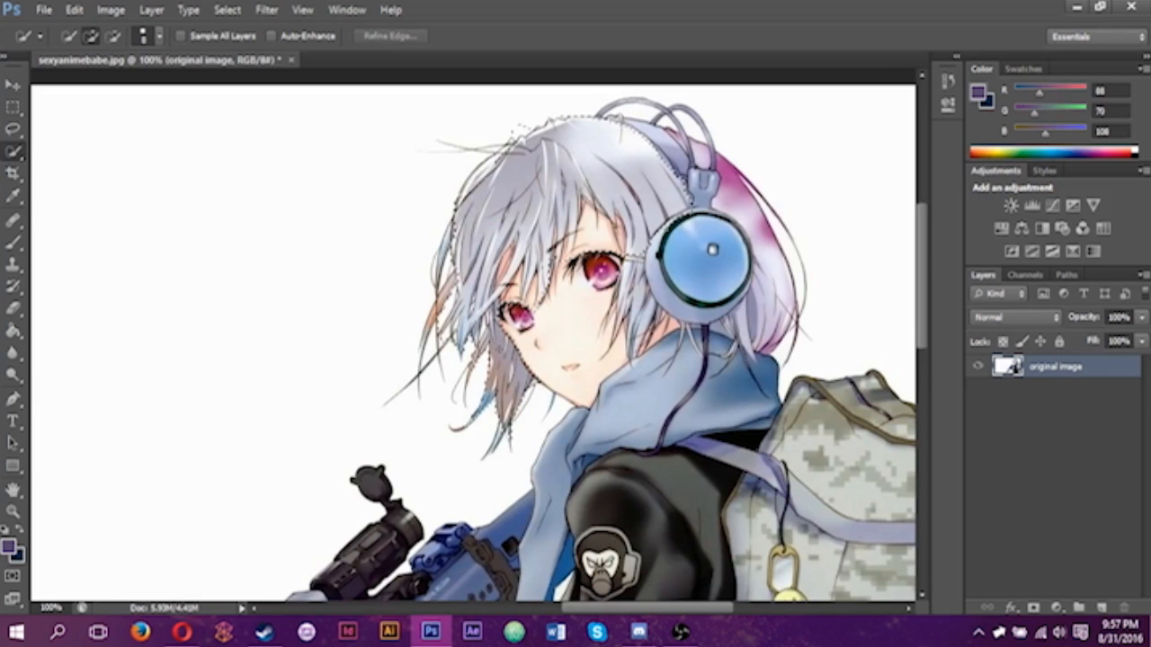
left_click_drag(499, 381, 495, 400)
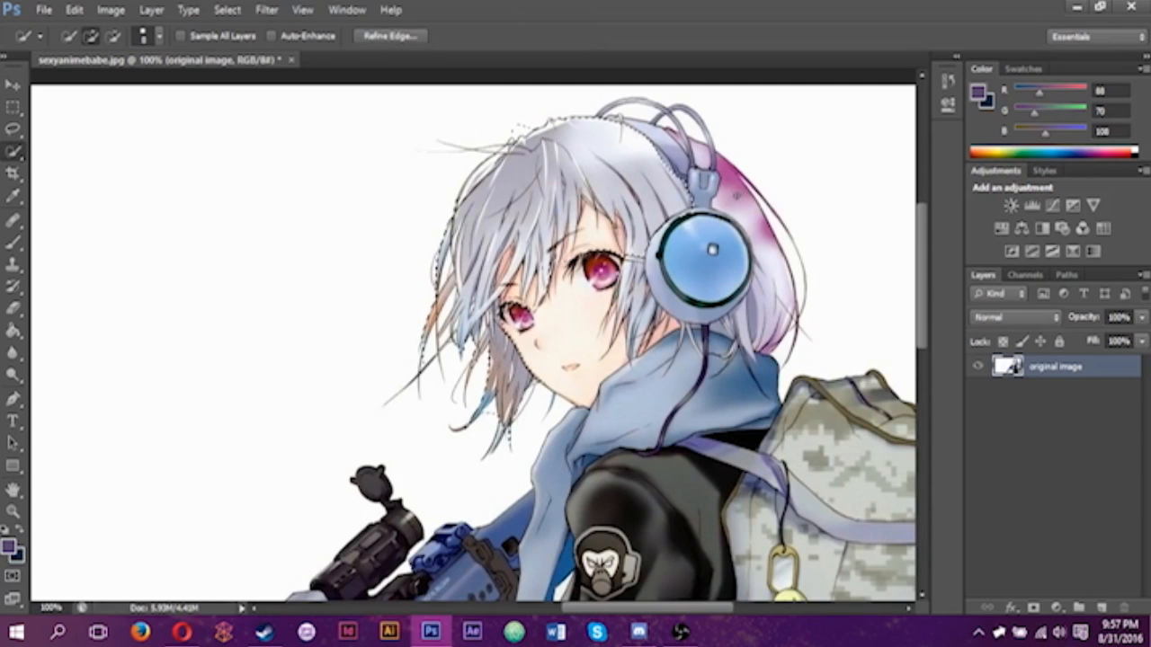
left_click_drag(738, 196, 766, 262)
left_click_drag(766, 310, 733, 323)
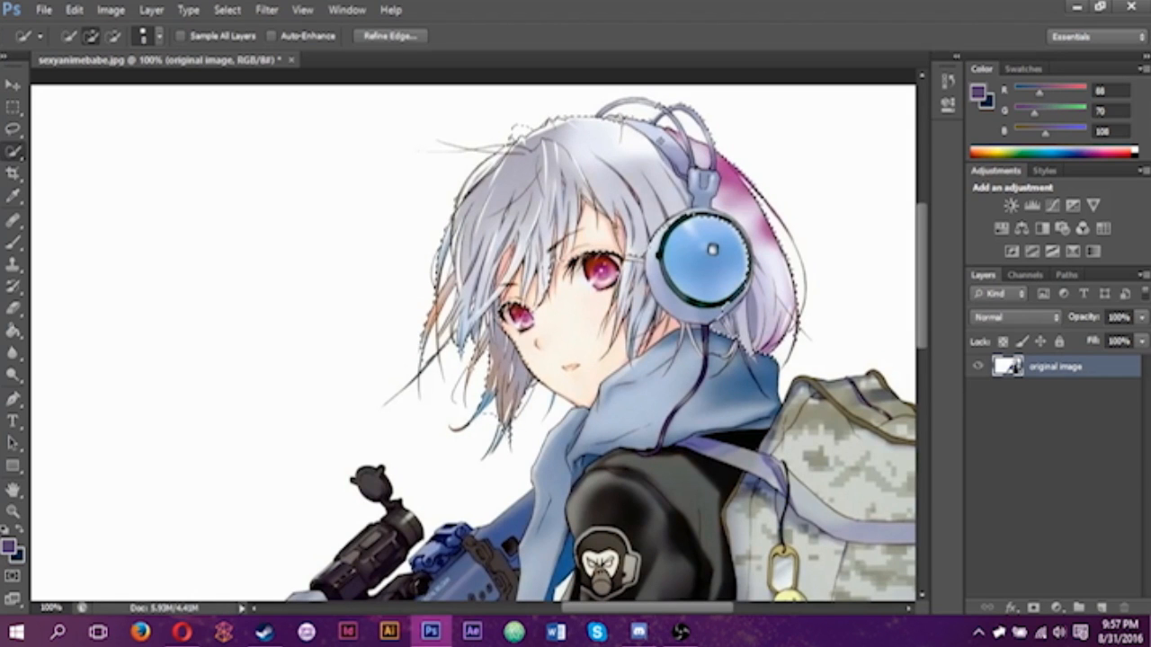
mouse_move(649, 317)
left_mouse_down()
mouse_move(627, 305)
mouse_move(593, 422)
mouse_move(620, 450)
left_mouse_up()
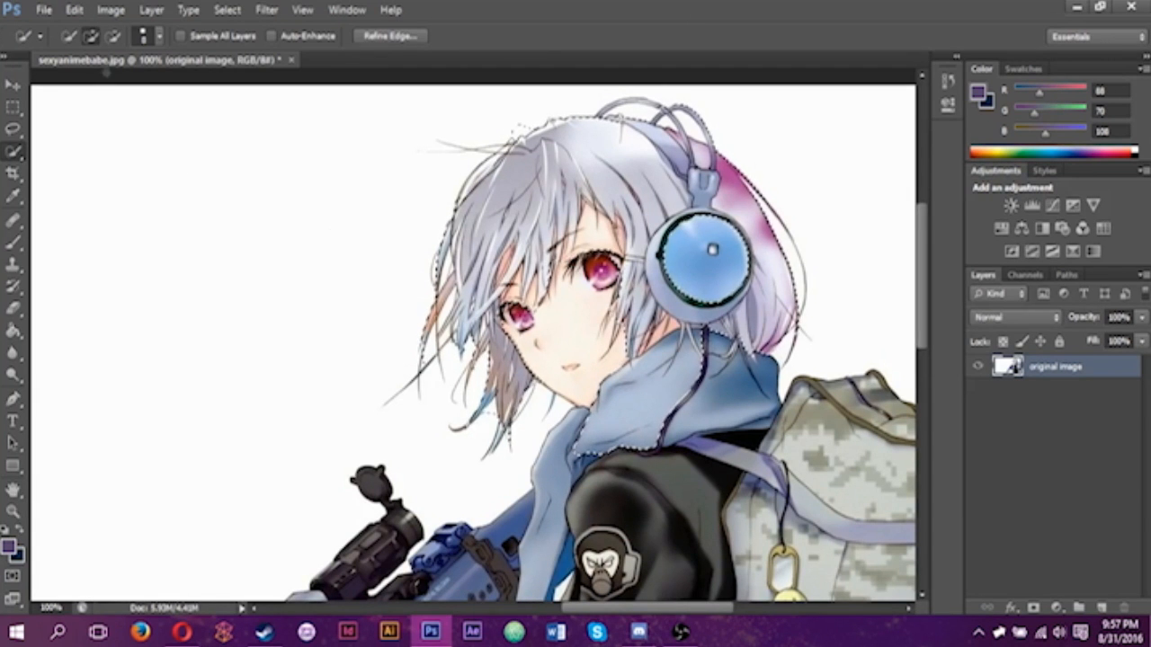
Set the Quick Selection tool to subtract from the selection with a brush size of 2 for detailed hair work
left_click(112, 37)
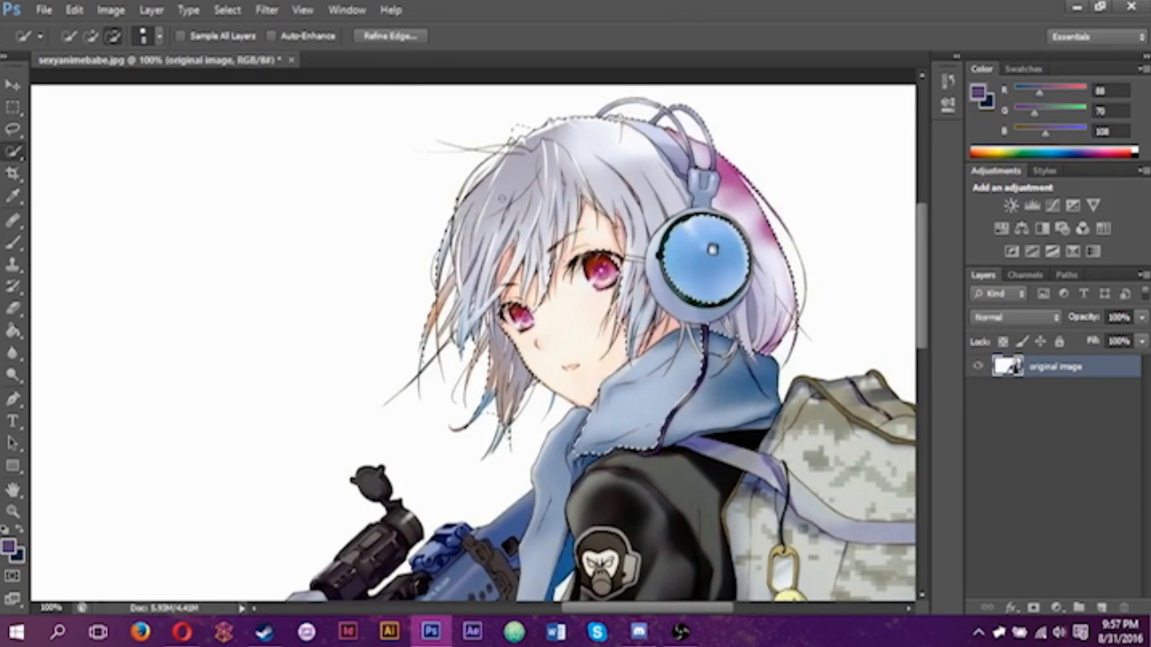
key("ctrl+plus")
key("ctrl+plus")
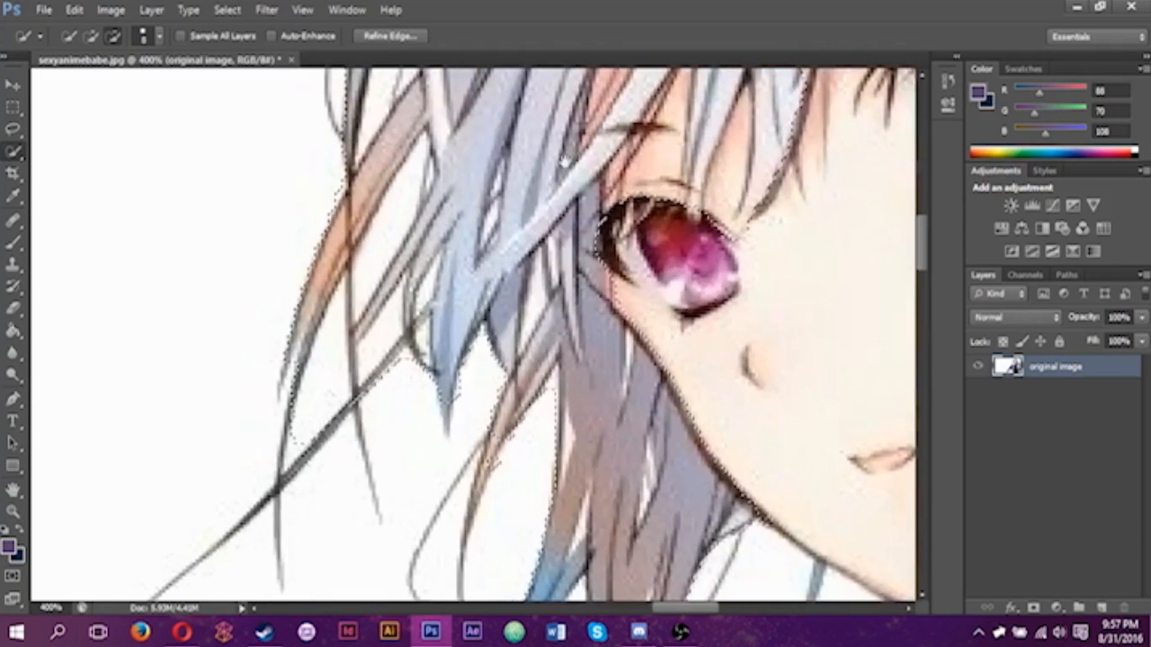
scroll(529, 253, "down", 3)
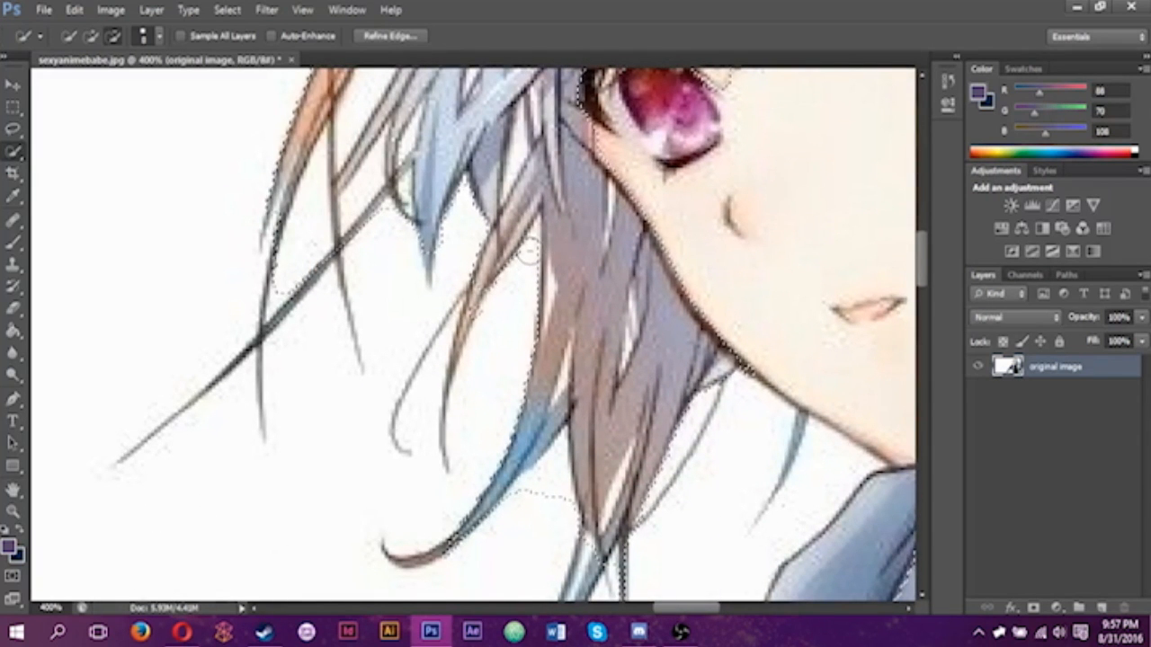
key("bracketleft")
key("bracketleft")
key("bracketleft")
key("bracketleft")
key("bracketleft")
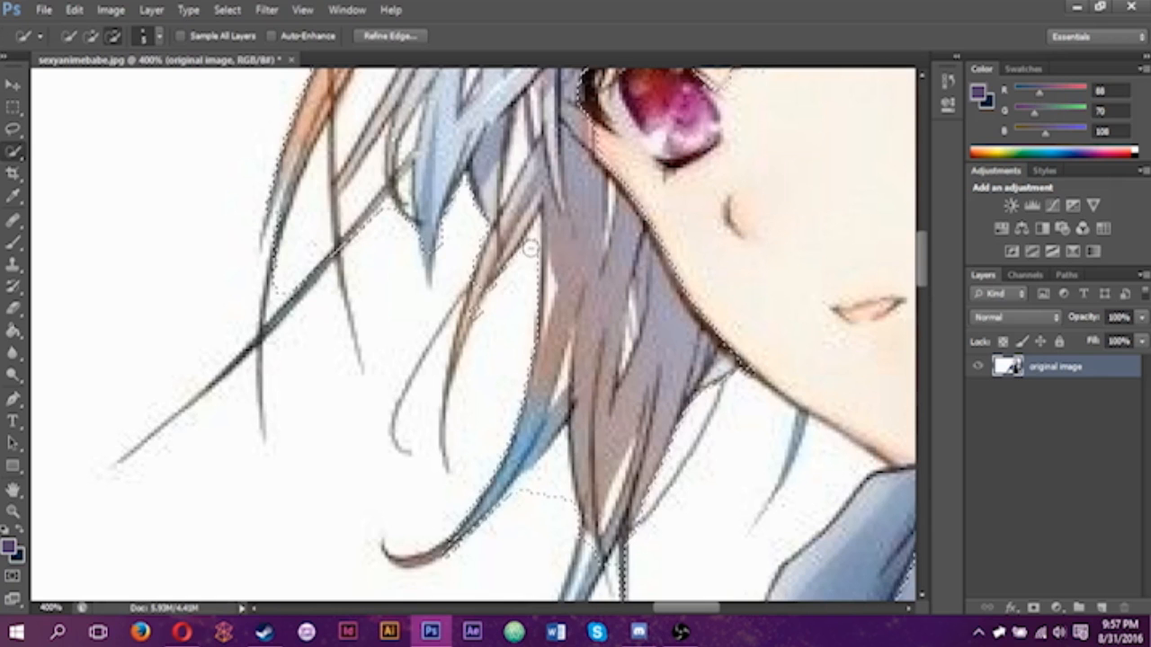
key("bracketright")
key("bracketright")
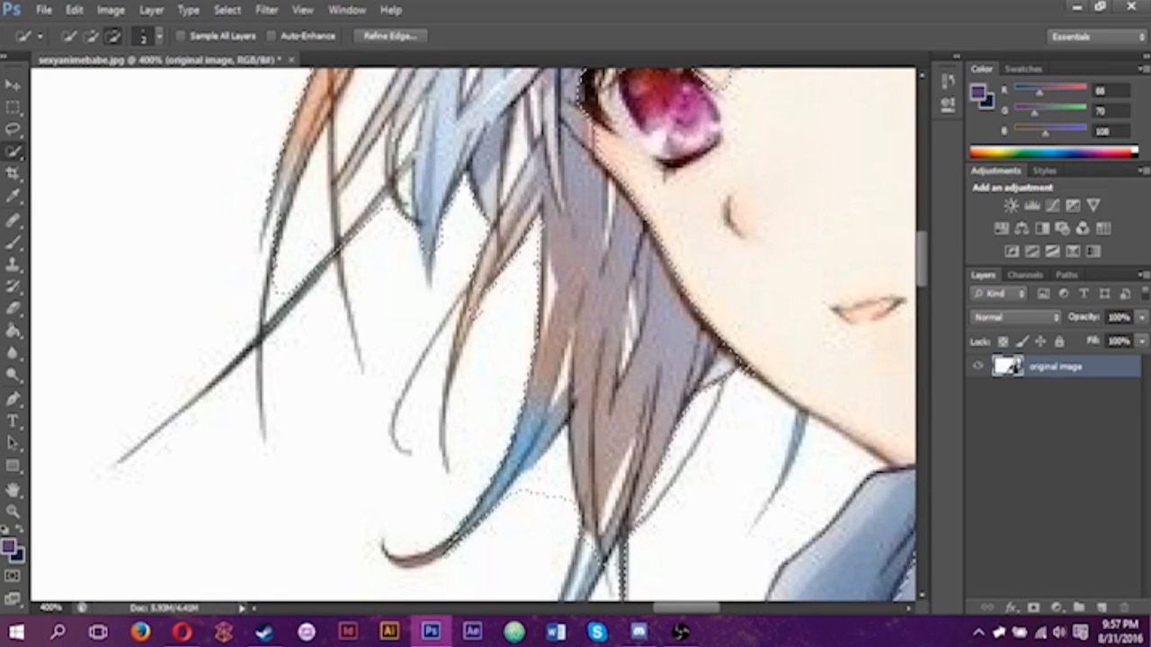
Subtract the white gaps between the loose hair strands beside the left of the girl's face from the selection
left_click_drag(523, 225, 497, 297)
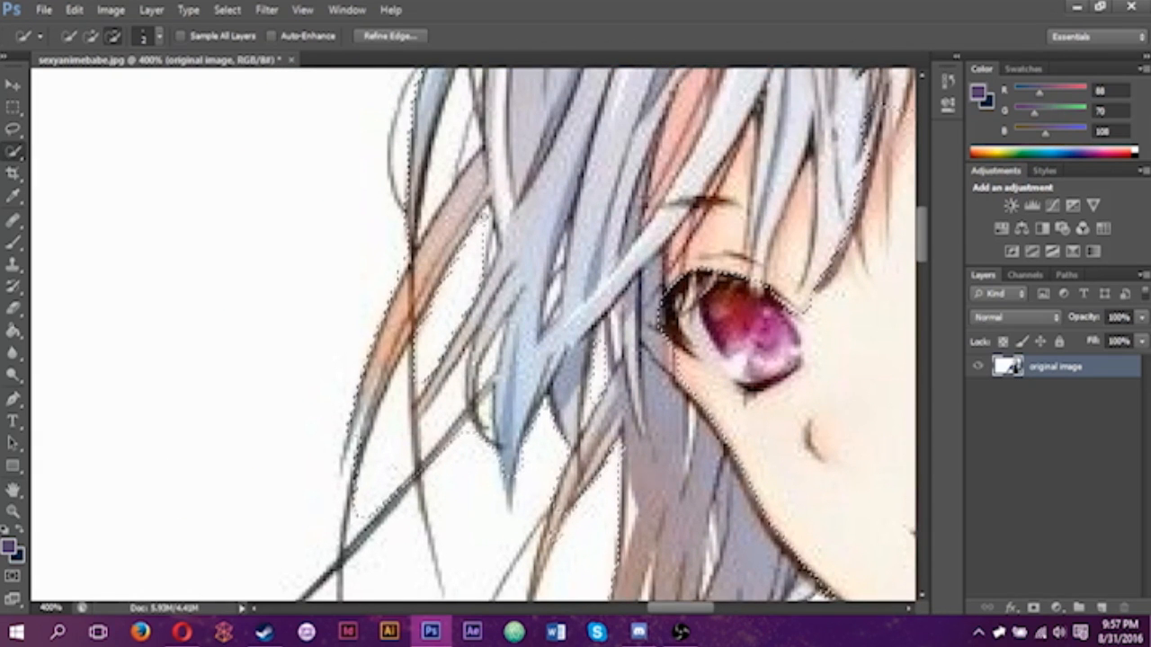
scroll(499, 302, "up", 3)
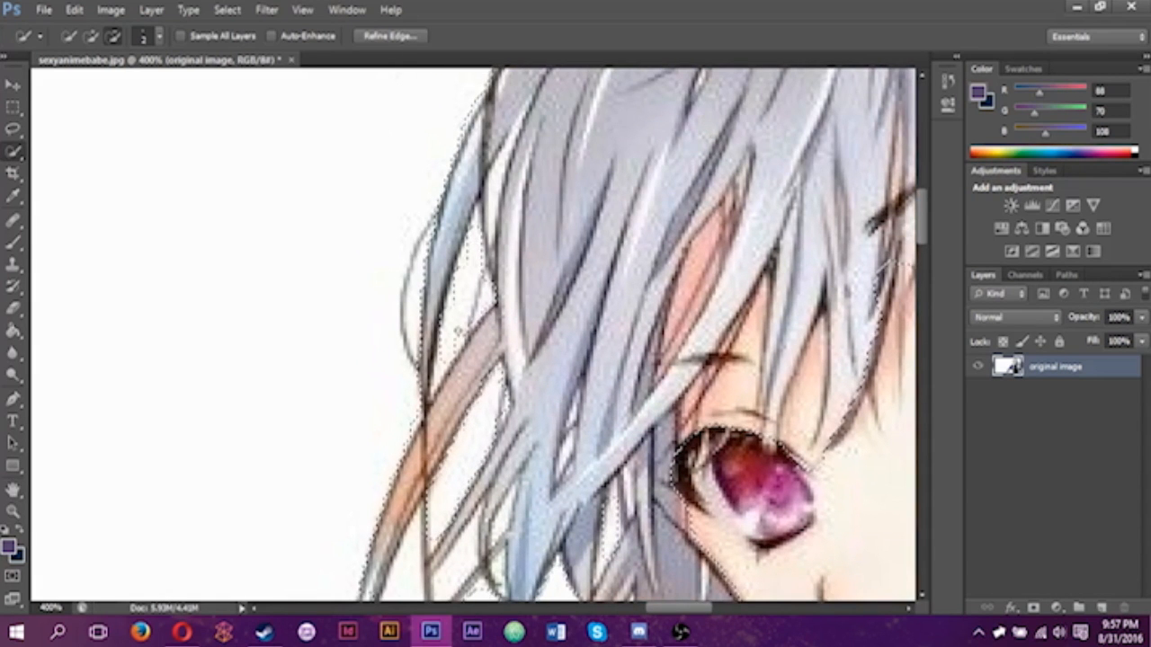
left_click_drag(791, 249, 686, 279)
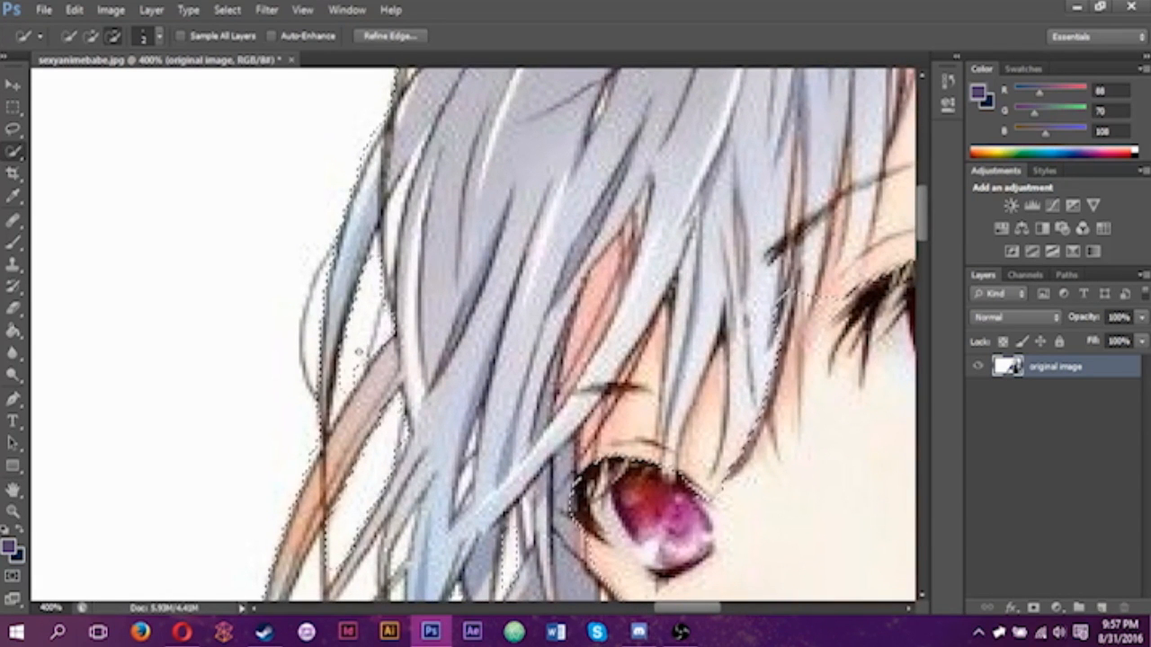
left_click_drag(799, 336, 376, 295)
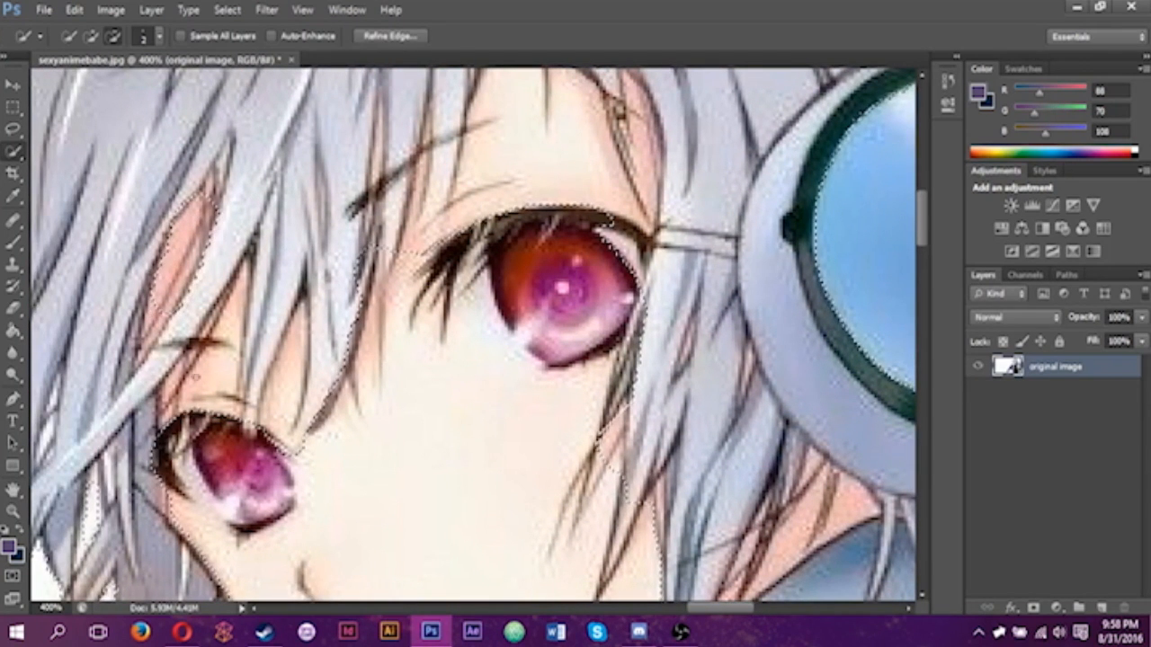
Subtract the forehead and facial skin showing between the fringe strands and around the eyes from the hair selection
mouse_move(180, 378)
left_mouse_down()
mouse_move(236, 284)
mouse_move(234, 338)
mouse_move(242, 316)
left_mouse_up()
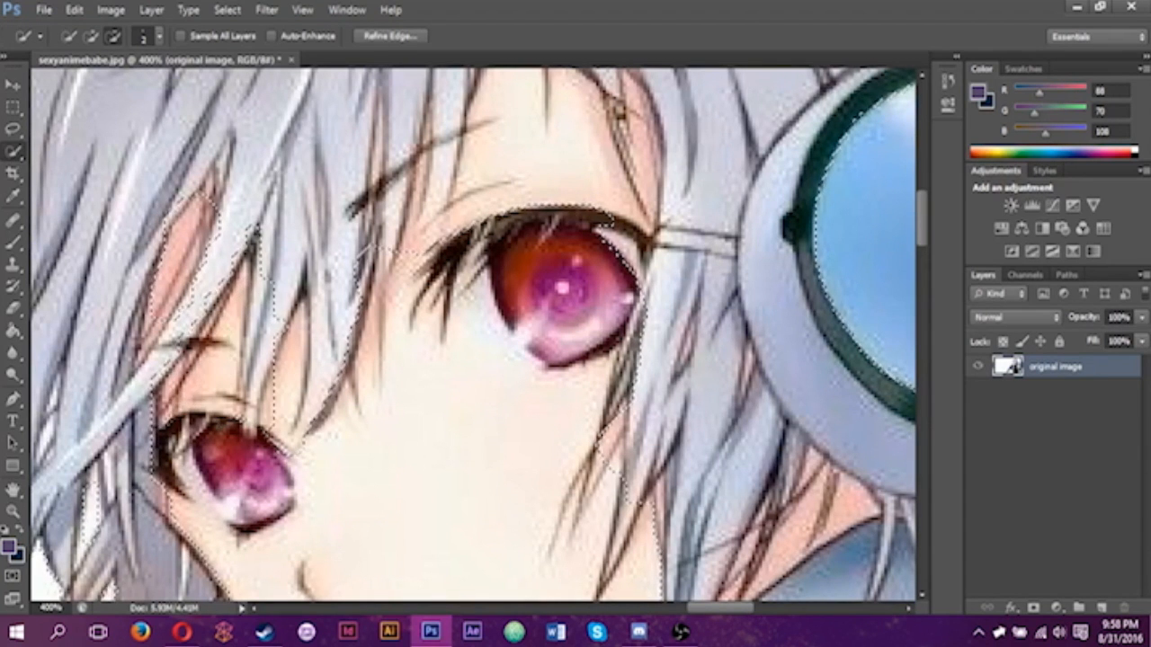
mouse_move(326, 273)
left_mouse_down()
mouse_move(302, 324)
mouse_move(317, 366)
left_mouse_up()
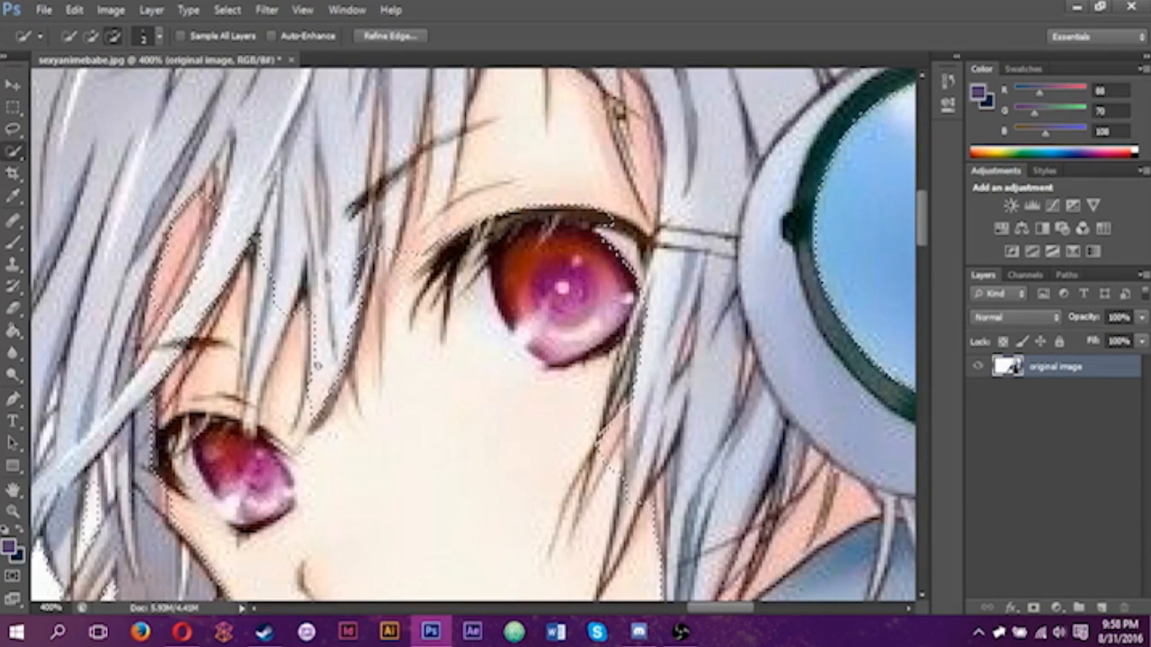
left_click_drag(403, 245, 426, 213)
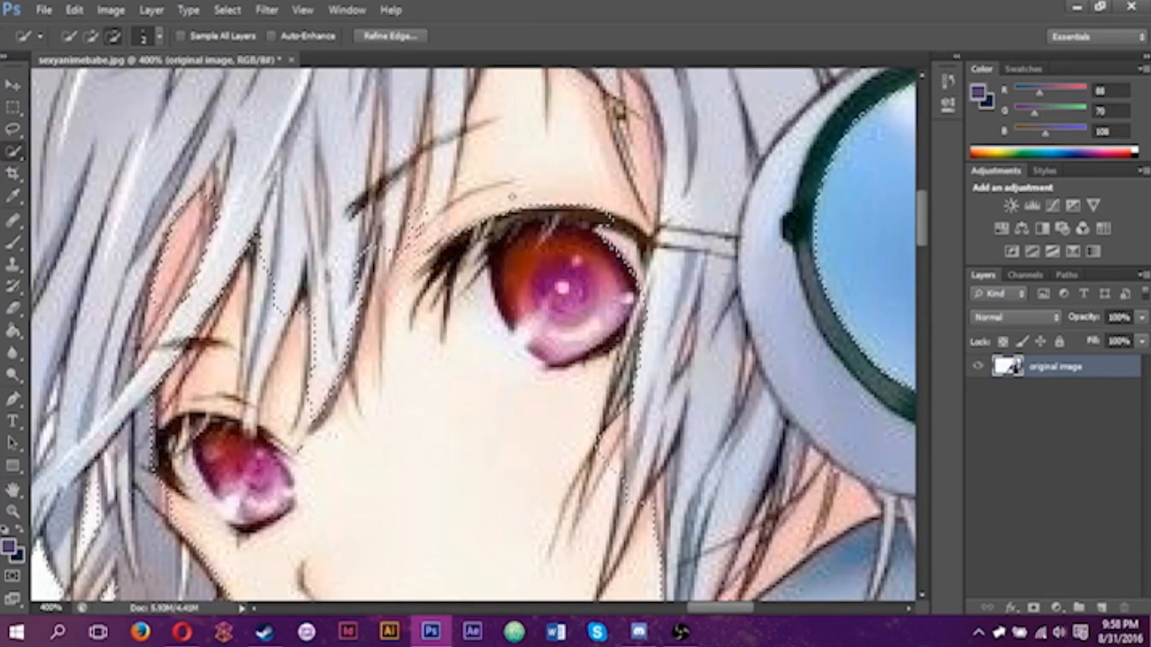
scroll(531, 288, "up", 3)
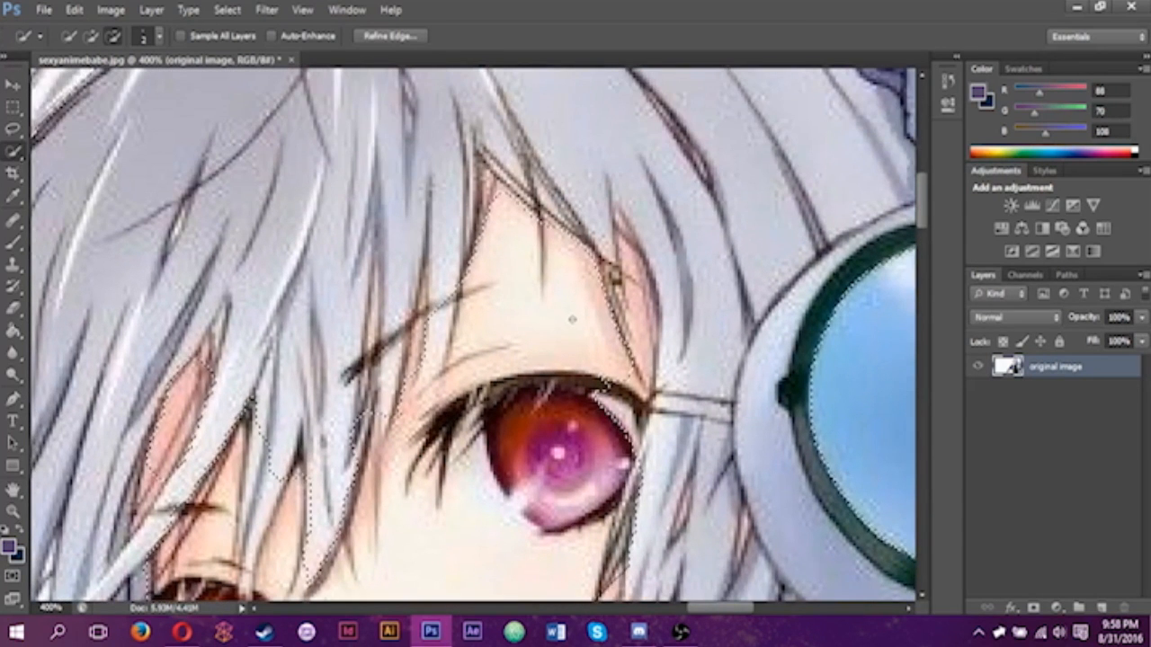
mouse_move(627, 315)
left_mouse_down()
mouse_move(640, 387)
mouse_move(560, 147)
left_mouse_up()
left_click_drag(508, 440, 587, 318)
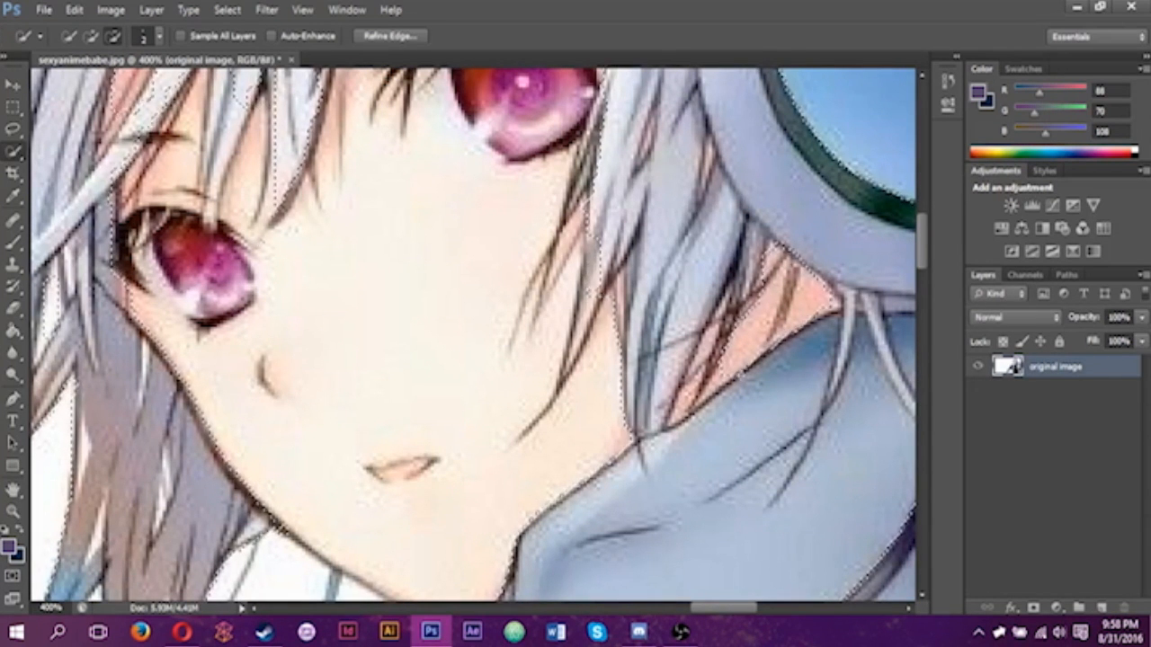
Subtract the neck skin beside the hair and the blue scarf from the selection
mouse_move(739, 306)
left_mouse_down()
mouse_move(534, 304)
mouse_move(530, 287)
left_mouse_up()
left_click_drag(581, 447, 502, 200)
left_click(401, 359)
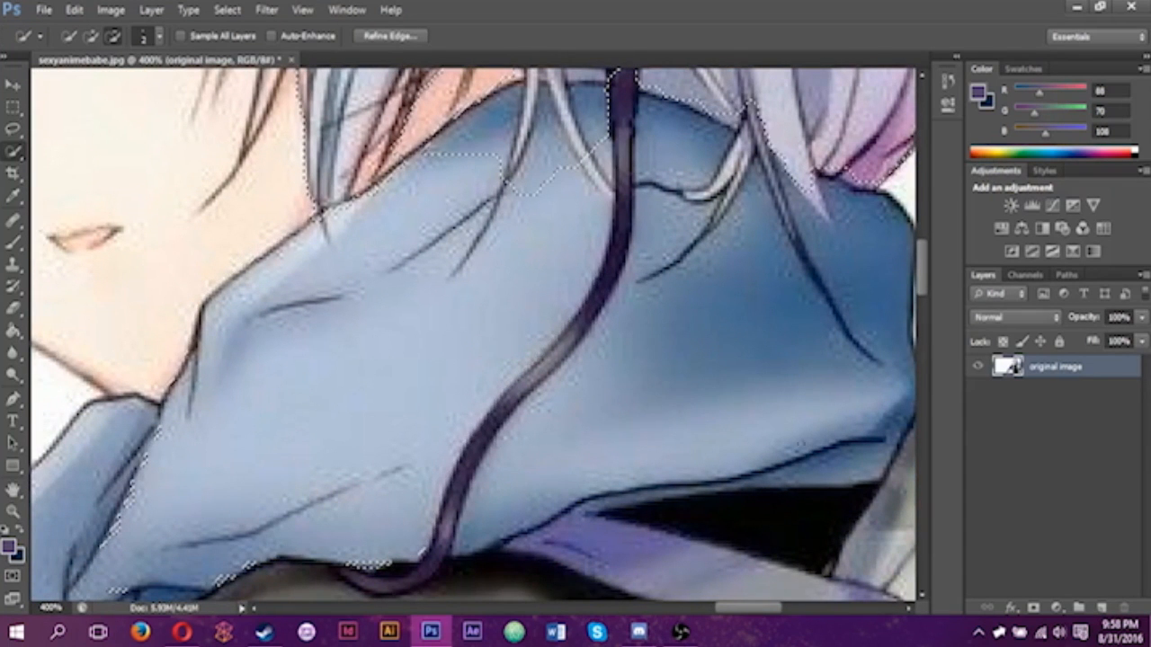
left_click_drag(642, 186, 890, 71)
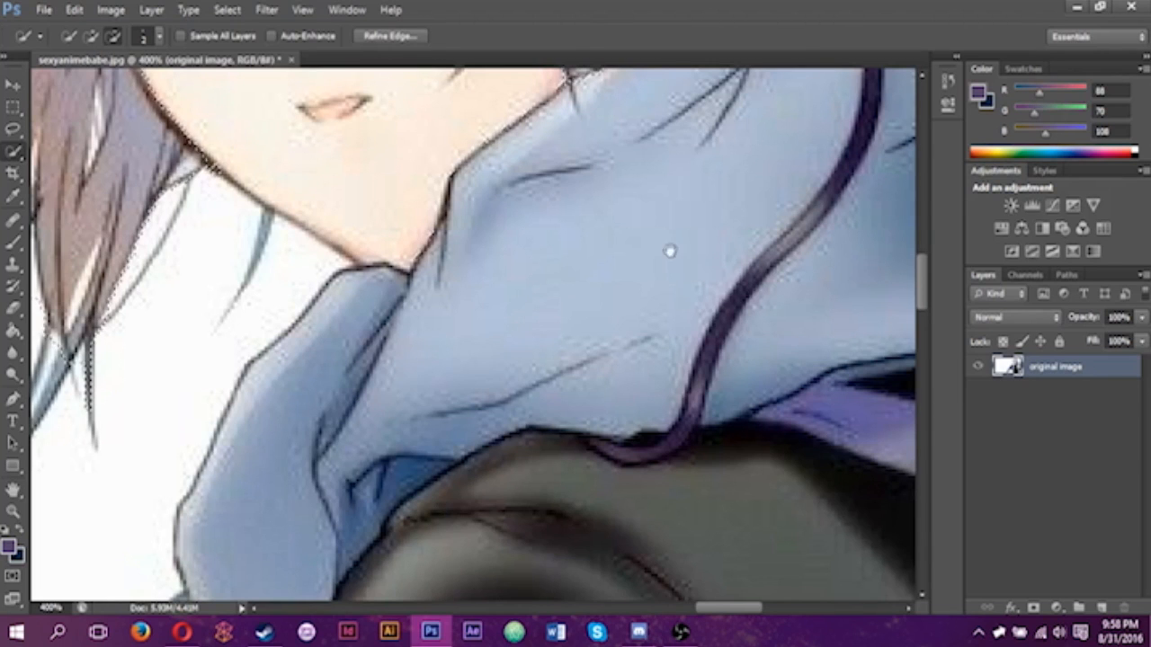
left_click_drag(576, 308, 210, 573)
left_click_drag(339, 399, 424, 506)
left_click_drag(683, 308, 595, 329)
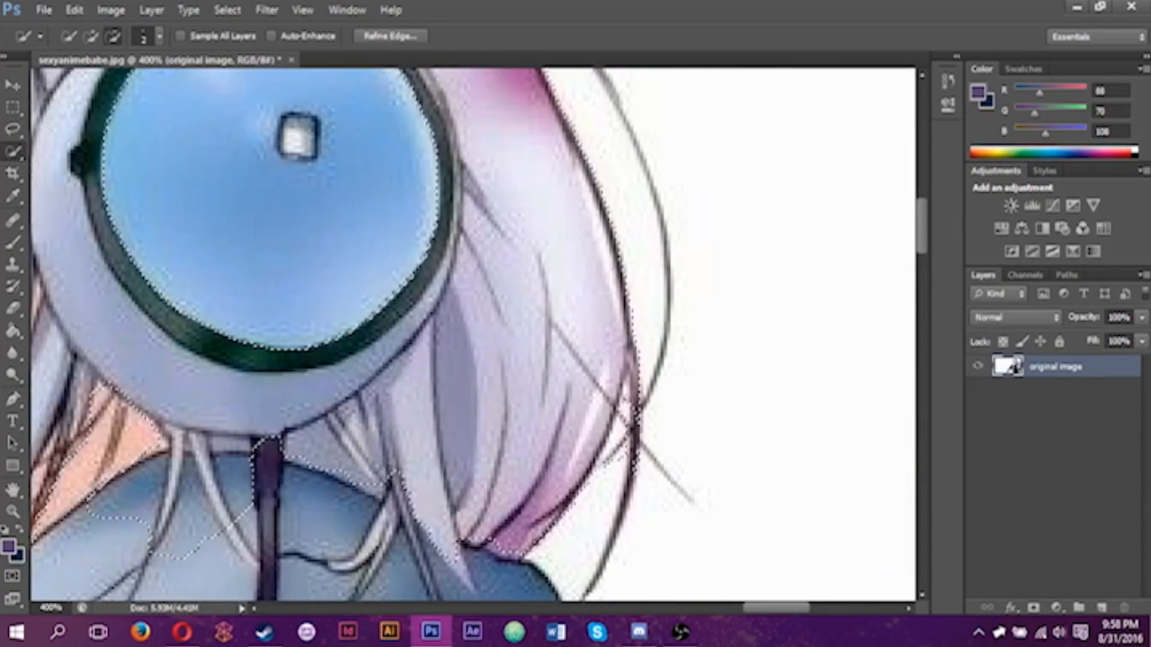
Subtract the headphone ear cup, including its blue lens and dark ring, from the hair selection
left_click_drag(505, 265, 663, 564)
left_click_drag(292, 341, 253, 468)
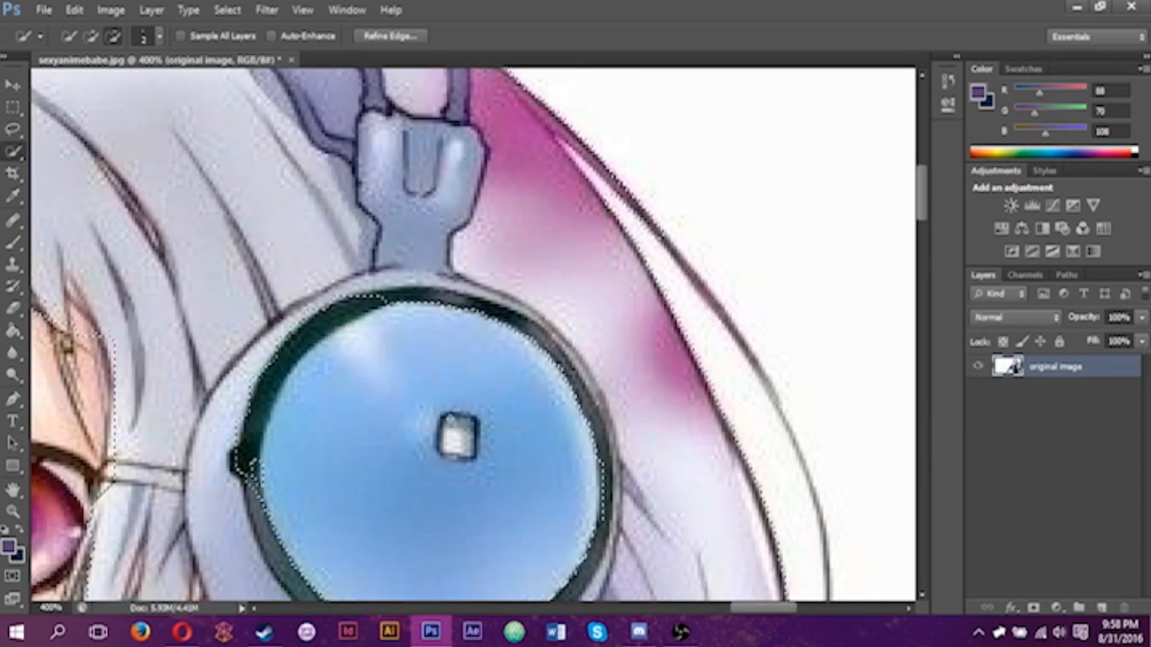
mouse_move(378, 302)
left_mouse_down()
mouse_move(468, 302)
mouse_move(459, 282)
mouse_move(541, 333)
mouse_move(581, 401)
left_mouse_up()
left_click_drag(497, 443, 680, 350)
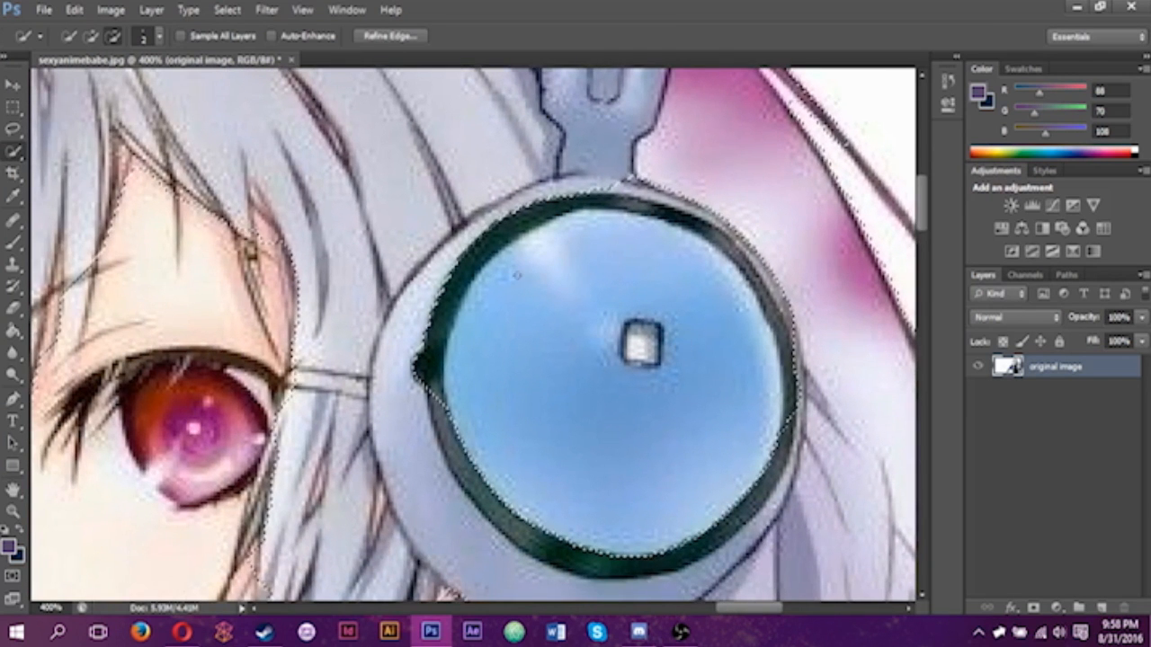
left_click_drag(419, 362, 403, 438)
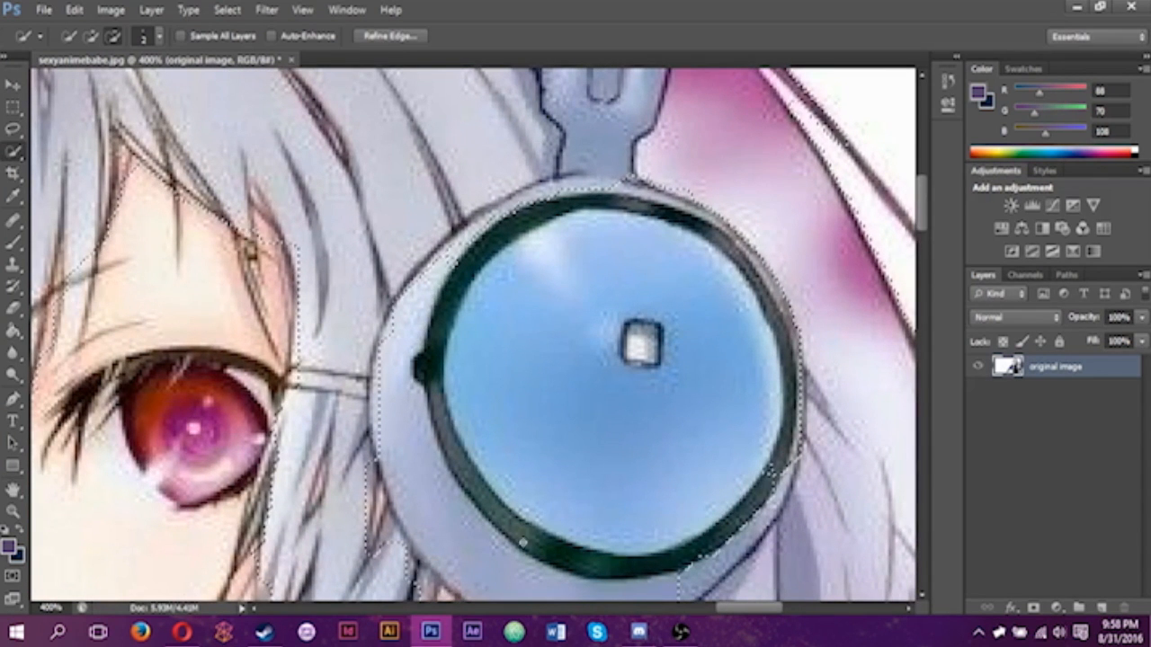
left_click_drag(641, 346, 620, 249)
mouse_move(753, 395)
left_mouse_down()
mouse_move(642, 483)
mouse_move(720, 434)
mouse_move(684, 486)
left_mouse_up()
Subtract the headphone connector and the wide lavender headband above it from the hair selection
left_click_drag(586, 122, 555, 354)
mouse_move(558, 306)
left_mouse_down()
mouse_move(550, 134)
mouse_move(546, 363)
left_mouse_up()
mouse_move(512, 420)
left_mouse_down()
mouse_move(360, 221)
mouse_move(277, 196)
left_mouse_up()
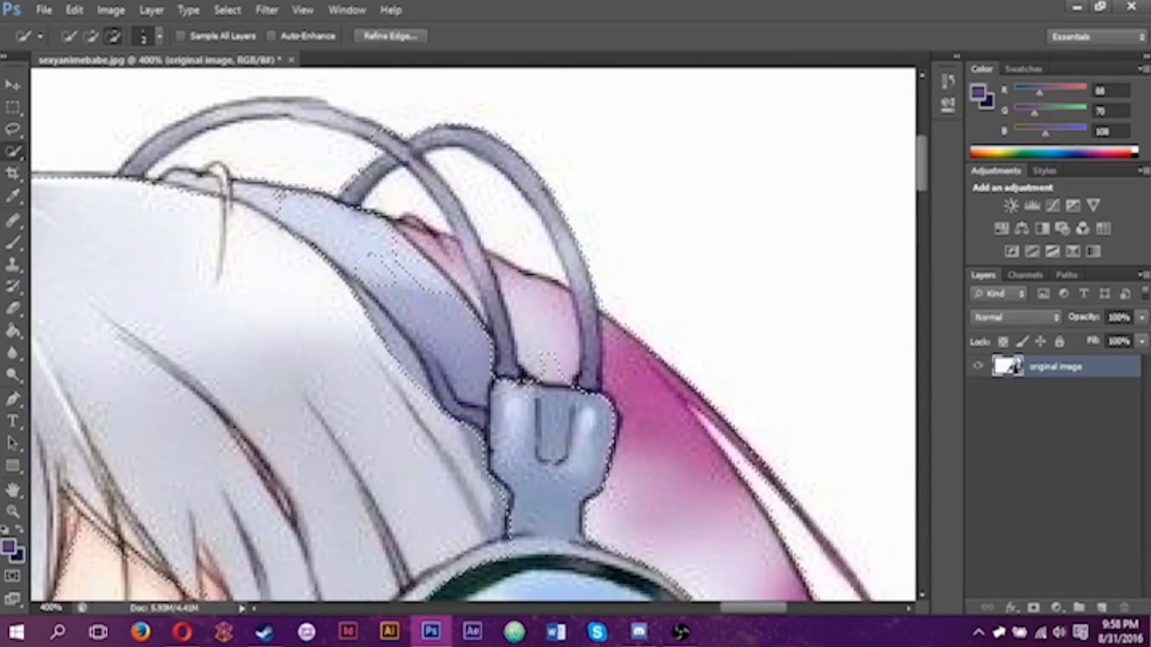
left_click_drag(367, 262, 419, 273)
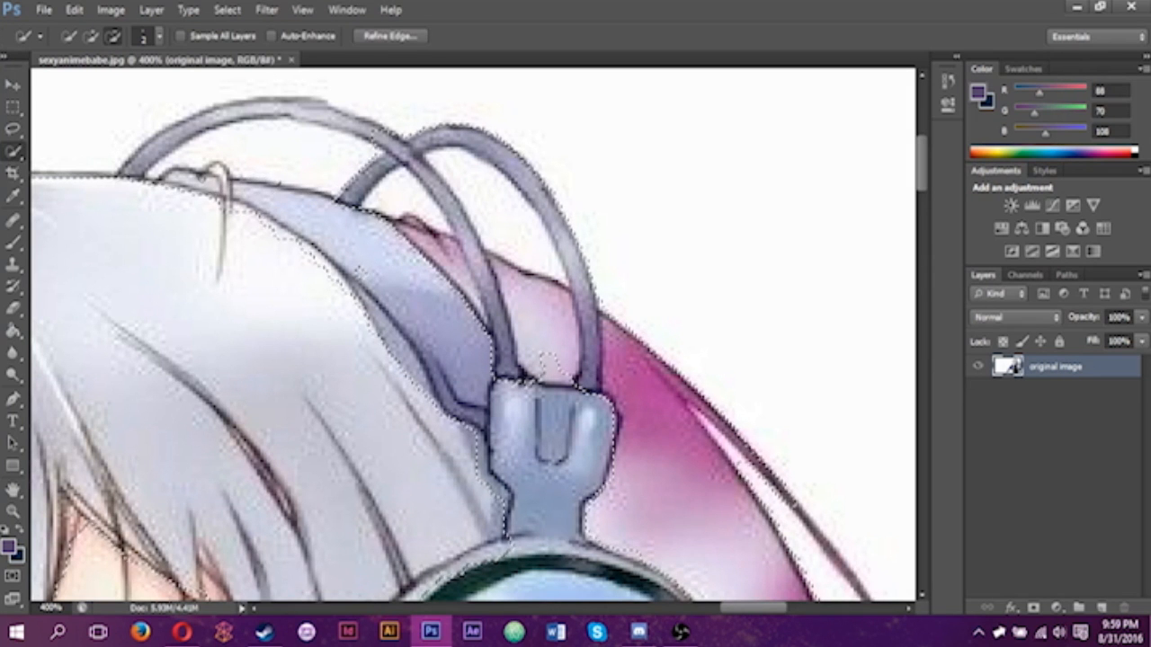
Subtract the stray white background above the crown of the head from the hair selection
mouse_move(225, 234)
left_mouse_down()
mouse_move(601, 340)
mouse_move(644, 188)
left_mouse_up()
left_click(265, 171)
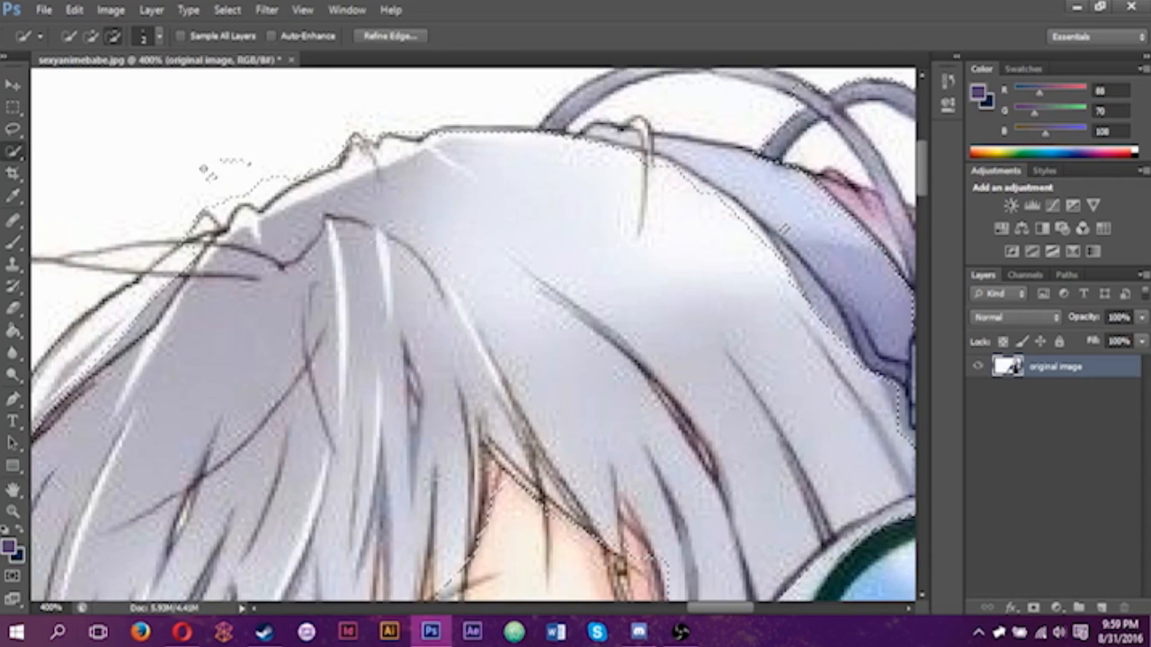
key("ctrl+minus")
key("ctrl+minus")
key("ctrl+minus")
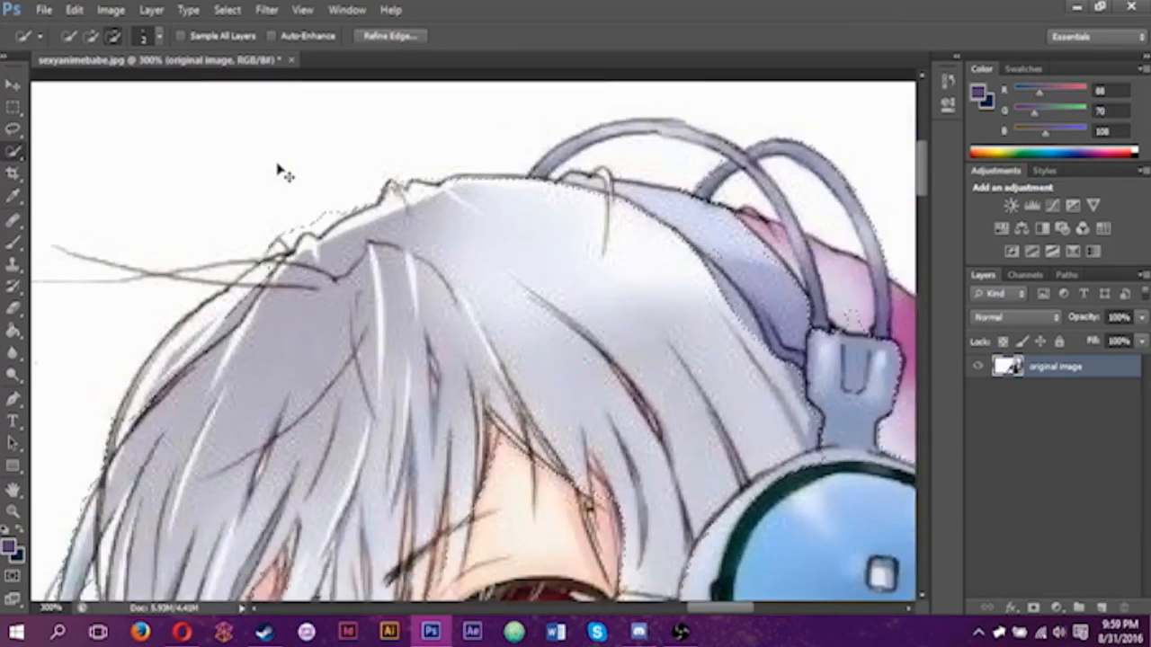
left_click_drag(641, 359, 689, 142)
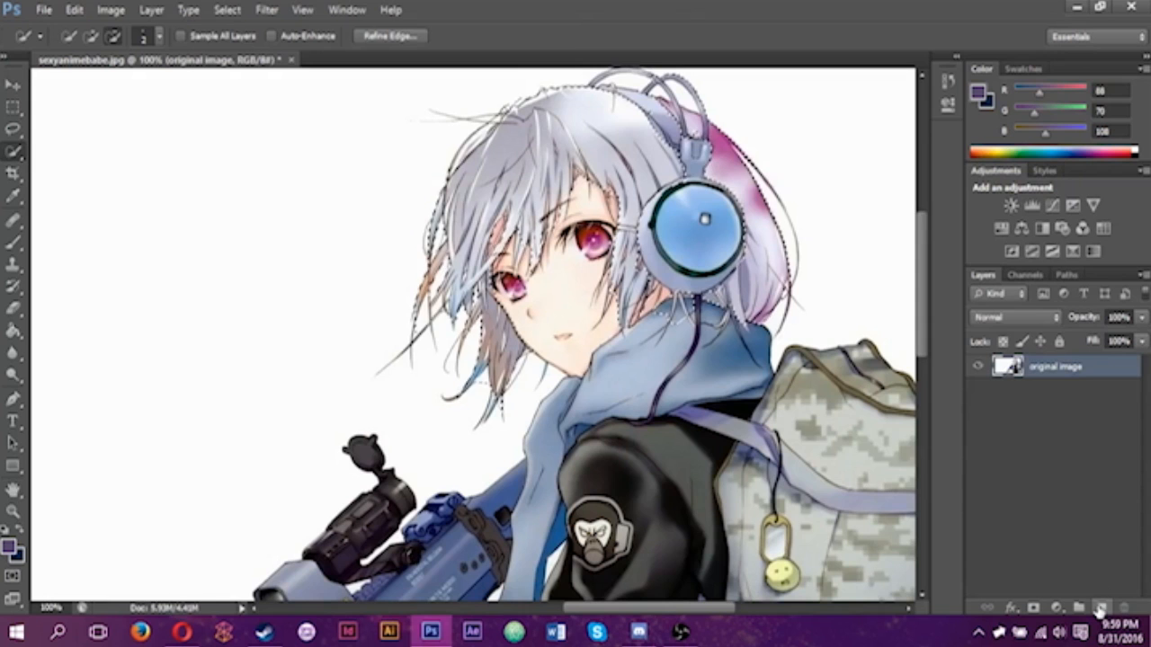
Add an empty layer above the original image and a Curves adjustment layer masked to the hair selection
left_click(1098, 609)
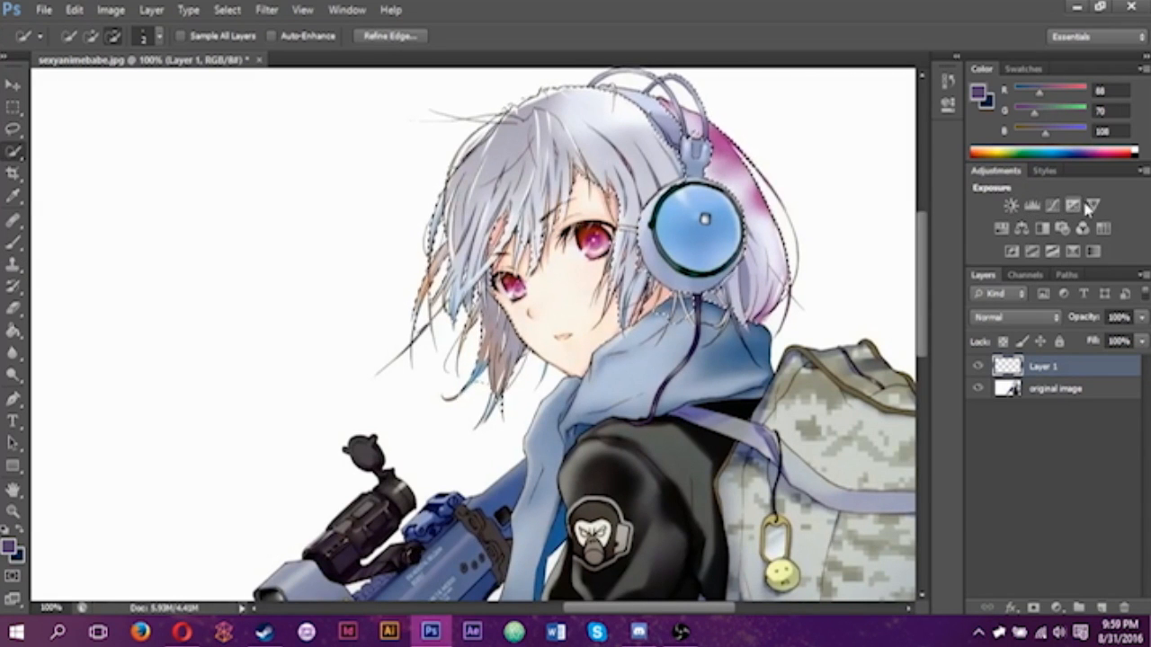
left_click(345, 9)
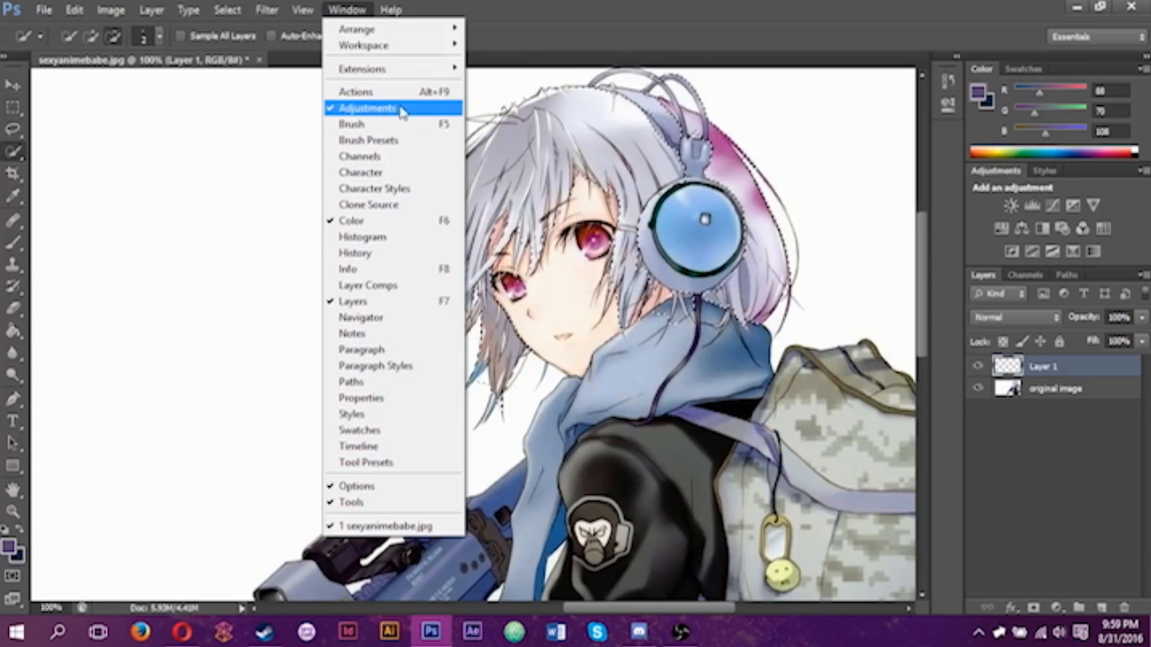
left_click(345, 10)
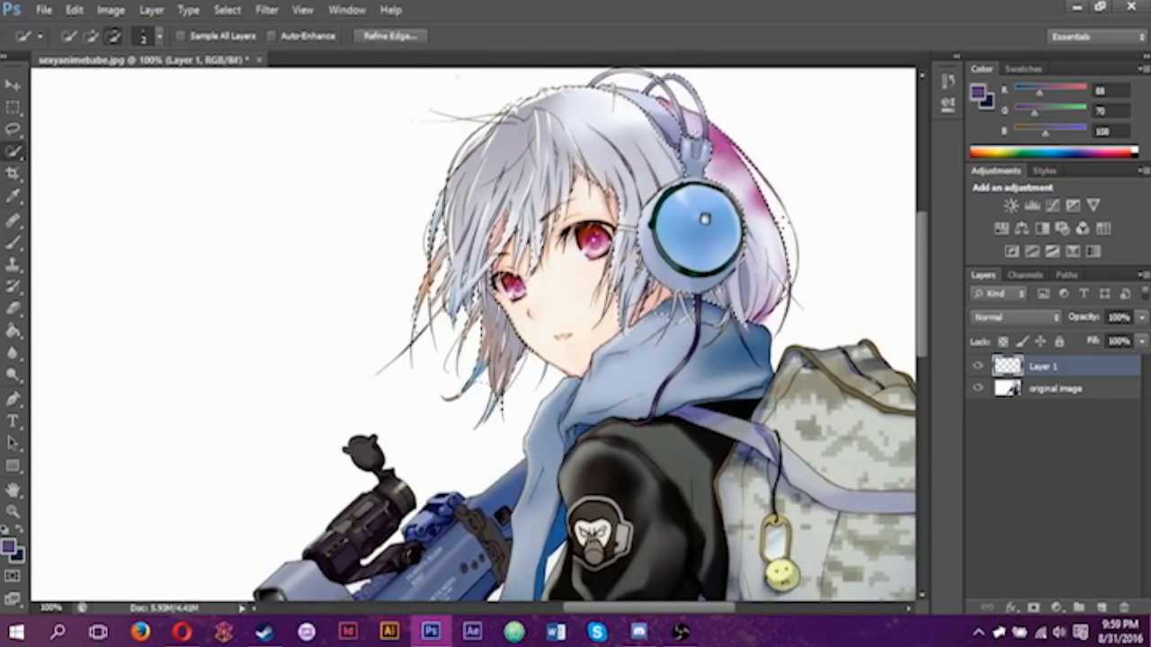
left_click(1054, 208)
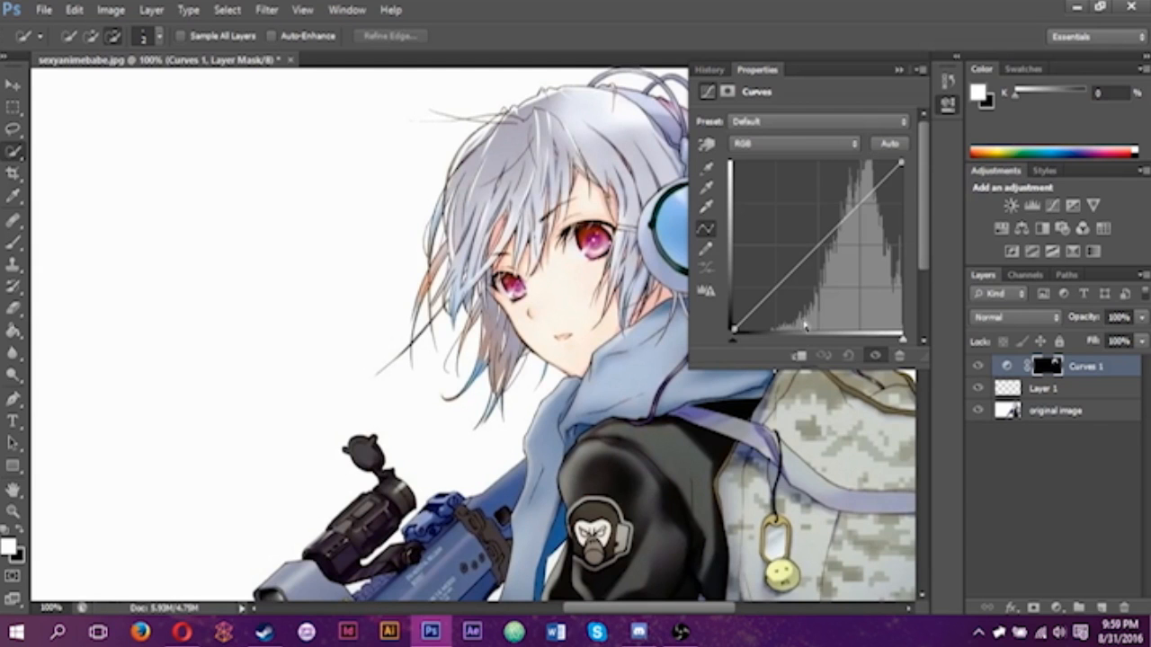
Pull the middle of the RGB curve down to darken the hair and bend the Blue channel curve strongly downward
left_click_drag(820, 240, 808, 289)
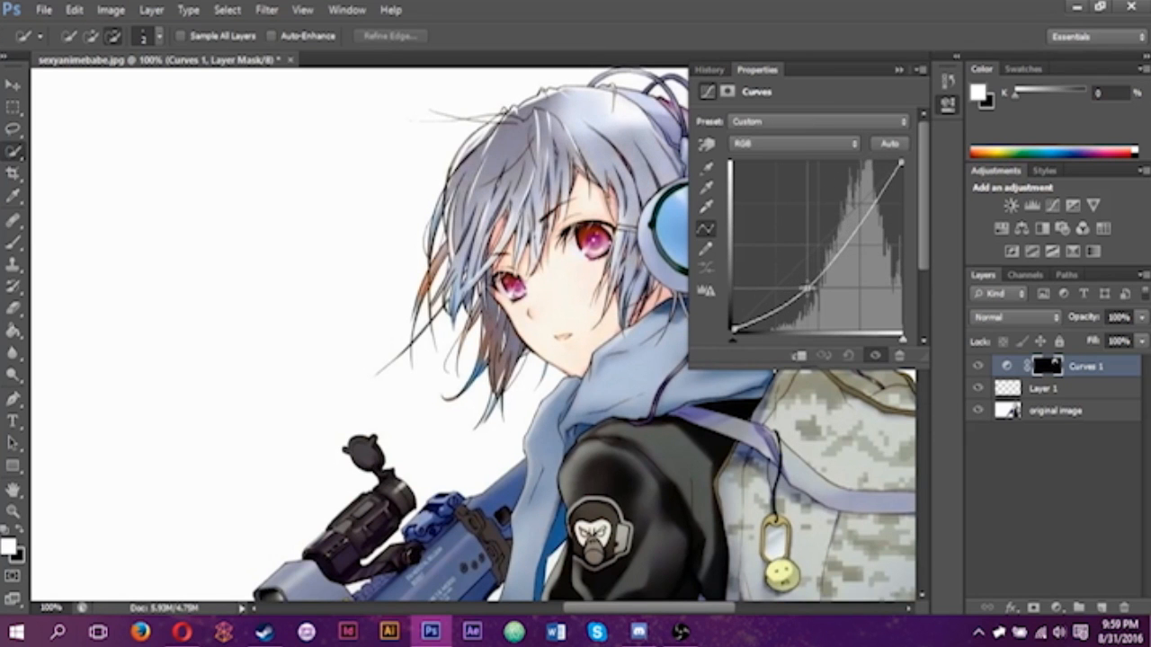
left_click(813, 145)
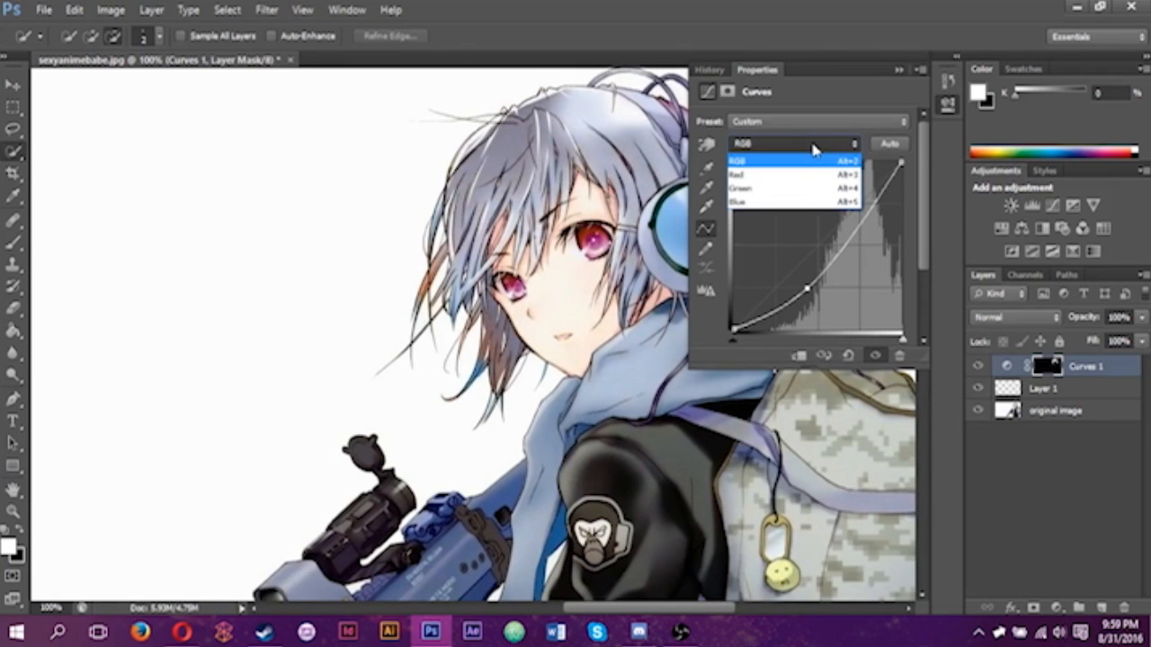
left_click(758, 176)
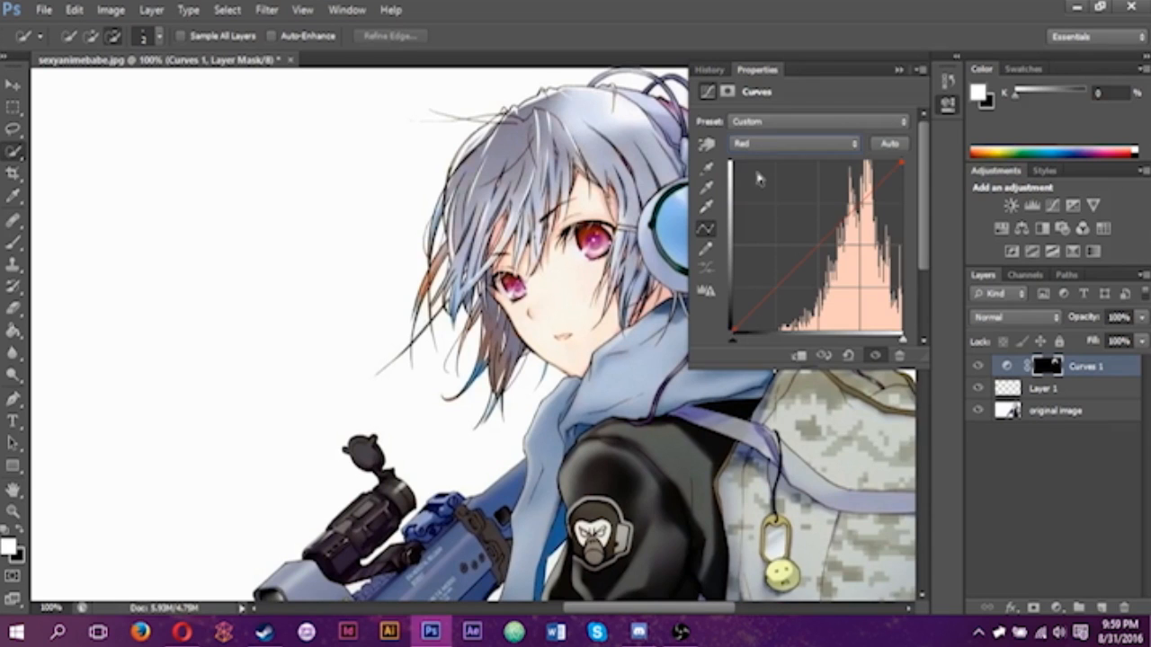
left_click(778, 147)
left_click(745, 185)
left_click(755, 147)
left_click(745, 207)
left_click(751, 144)
left_click(746, 208)
left_click_drag(815, 243, 845, 318)
Bend the Green channel curve strongly upward to turn the hair bright green
left_click(823, 145)
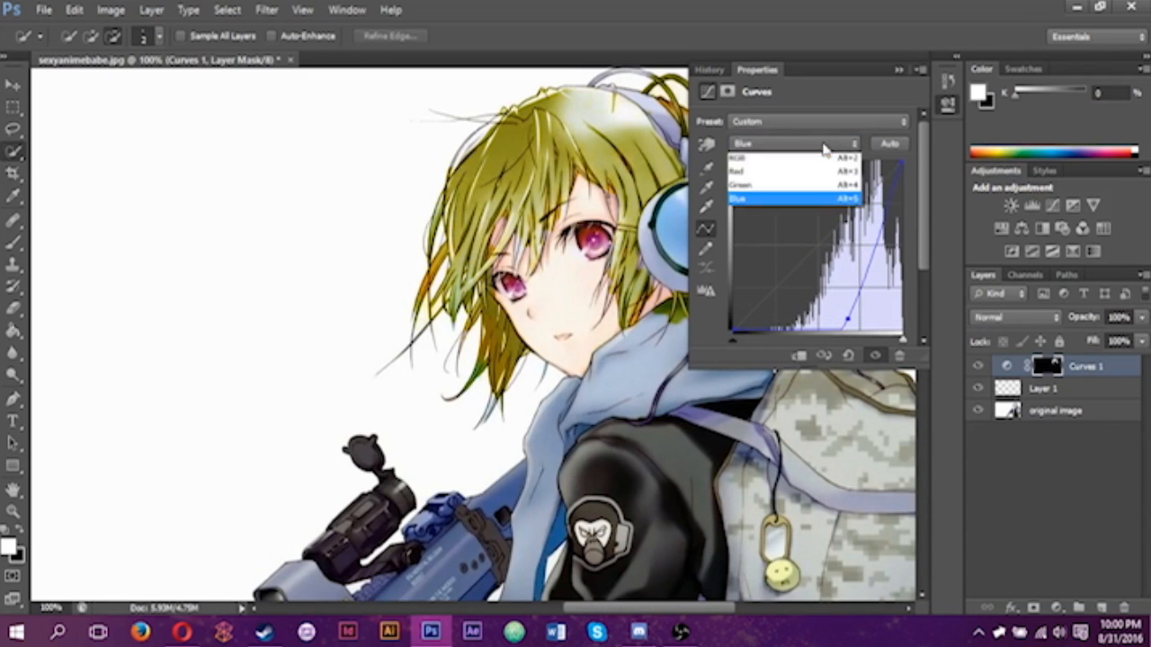
left_click(793, 188)
left_click_drag(826, 241, 852, 173)
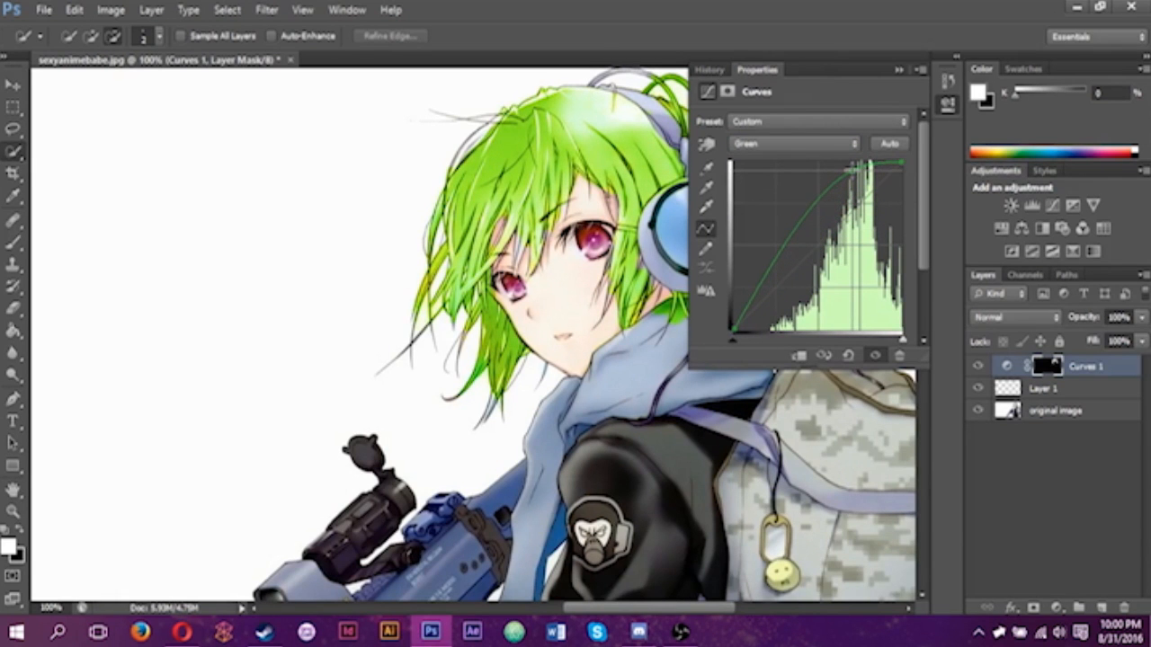
Bend the Red channel curve slightly downward to reduce the yellow tint in the green hair
left_click(820, 144)
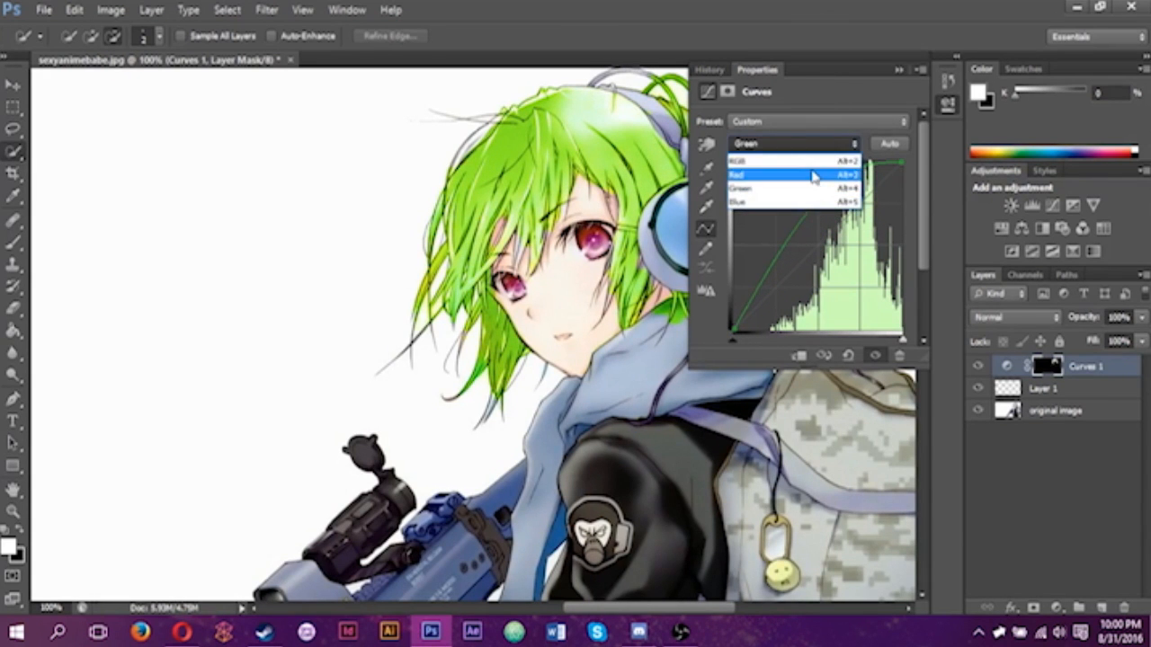
left_click(814, 175)
left_click_drag(809, 270, 798, 287)
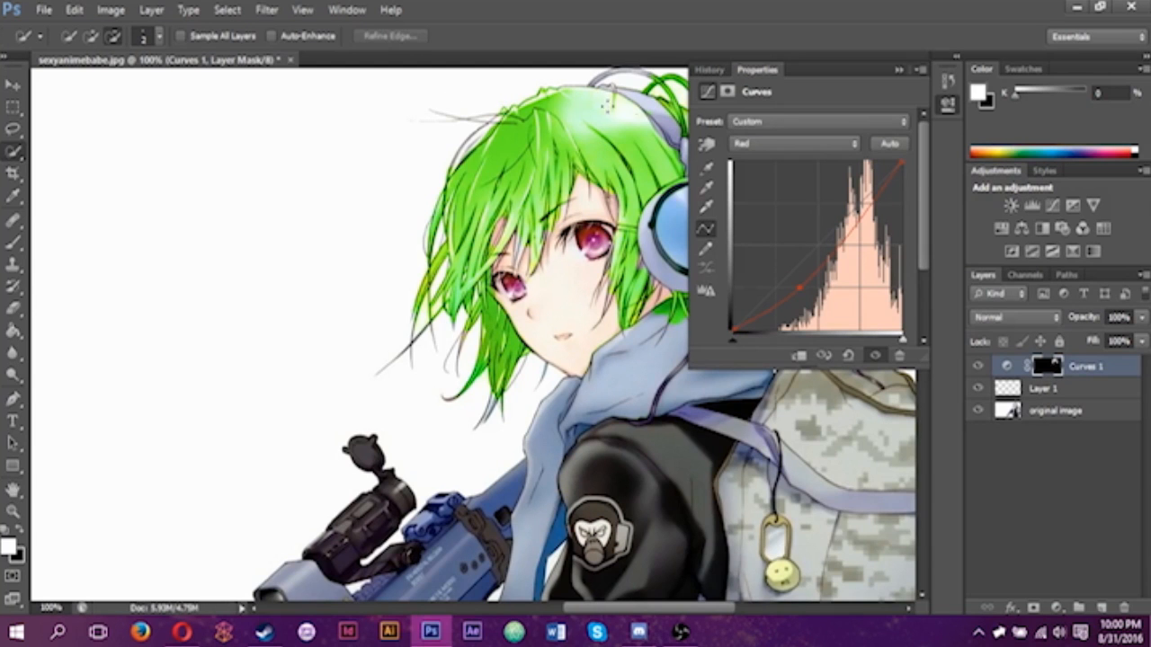
left_click(946, 107)
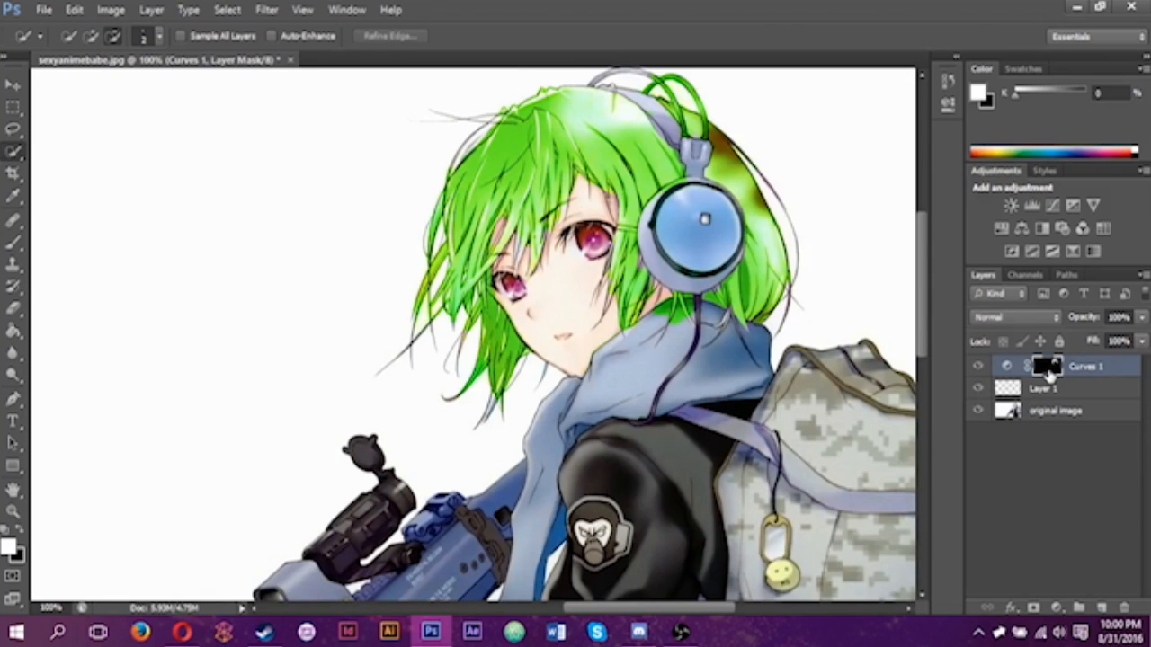
Adjust the Feather of the Curves layer's hair mask to soften its edges
double_click(1047, 369)
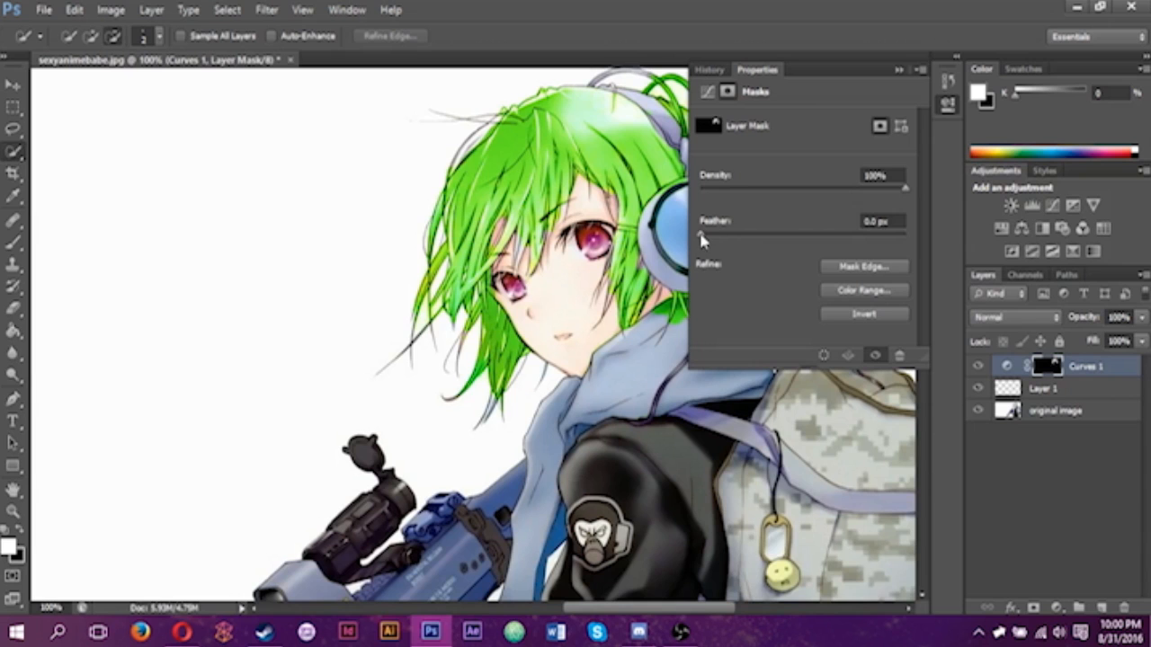
left_click_drag(701, 233, 711, 233)
left_click_drag(786, 239, 733, 264)
left_click(951, 106)
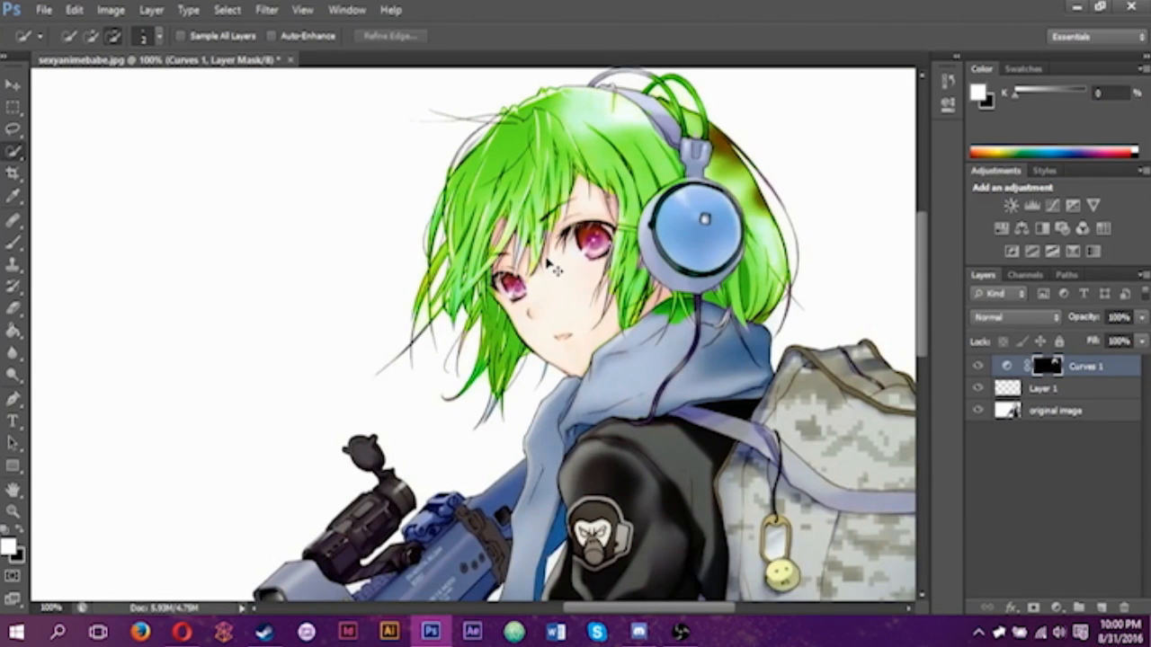
Start saving the recolored image under a new file on the Desktop, choosing JPEG as the format
key("ctrl+0")
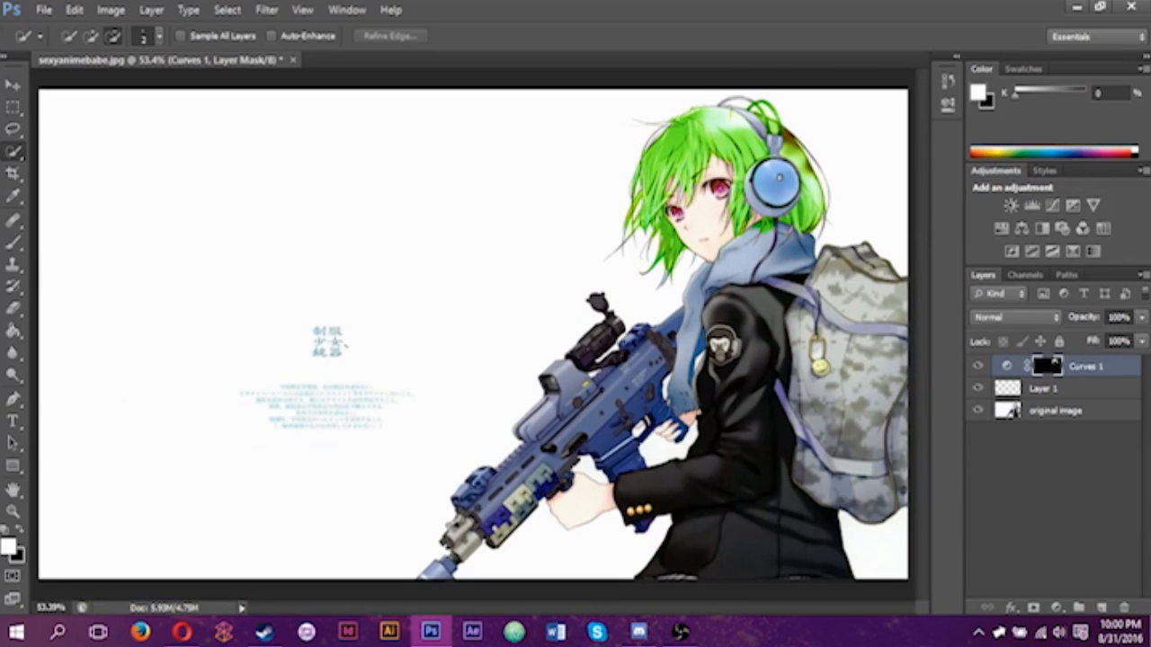
left_click(44, 9)
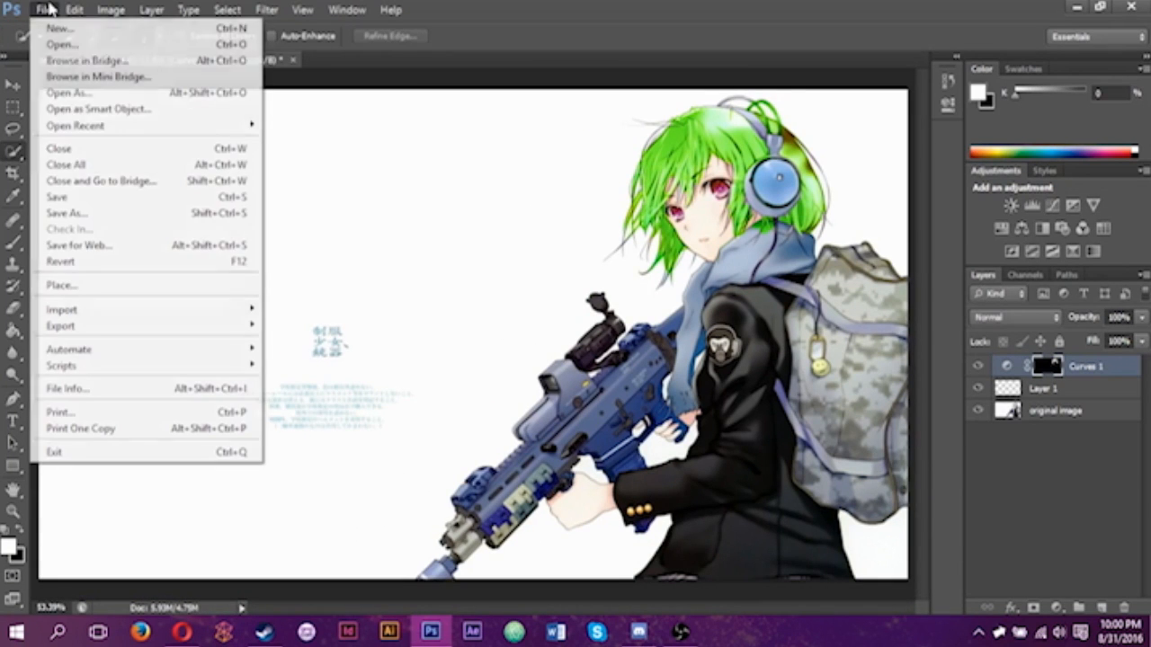
left_click(67, 213)
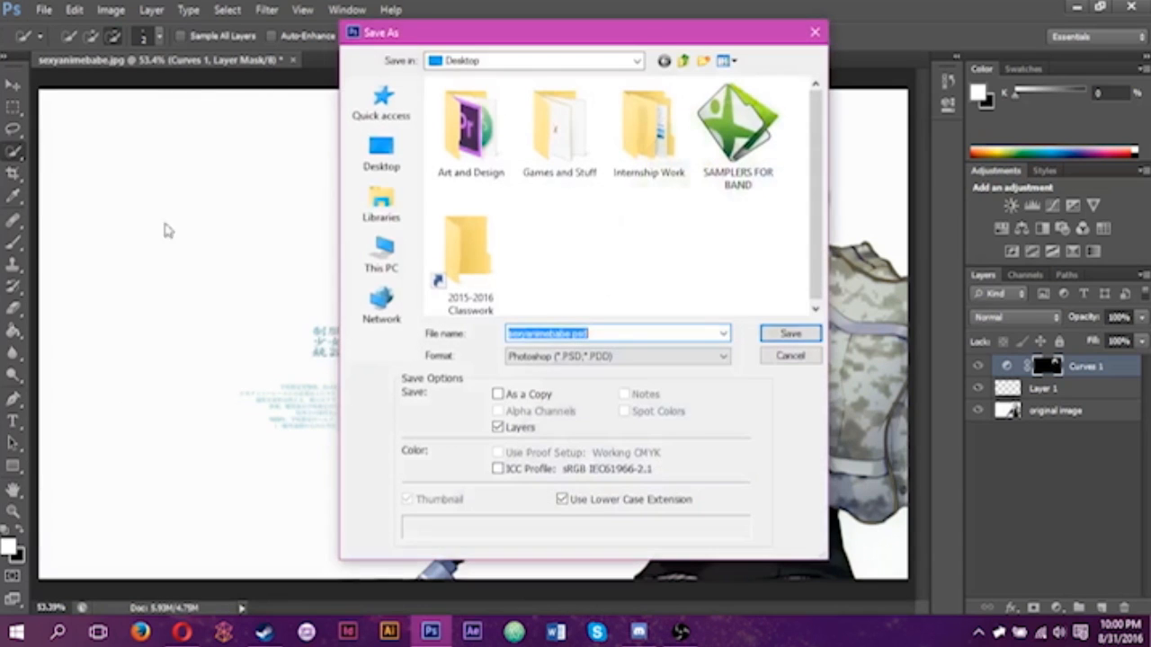
left_click(600, 355)
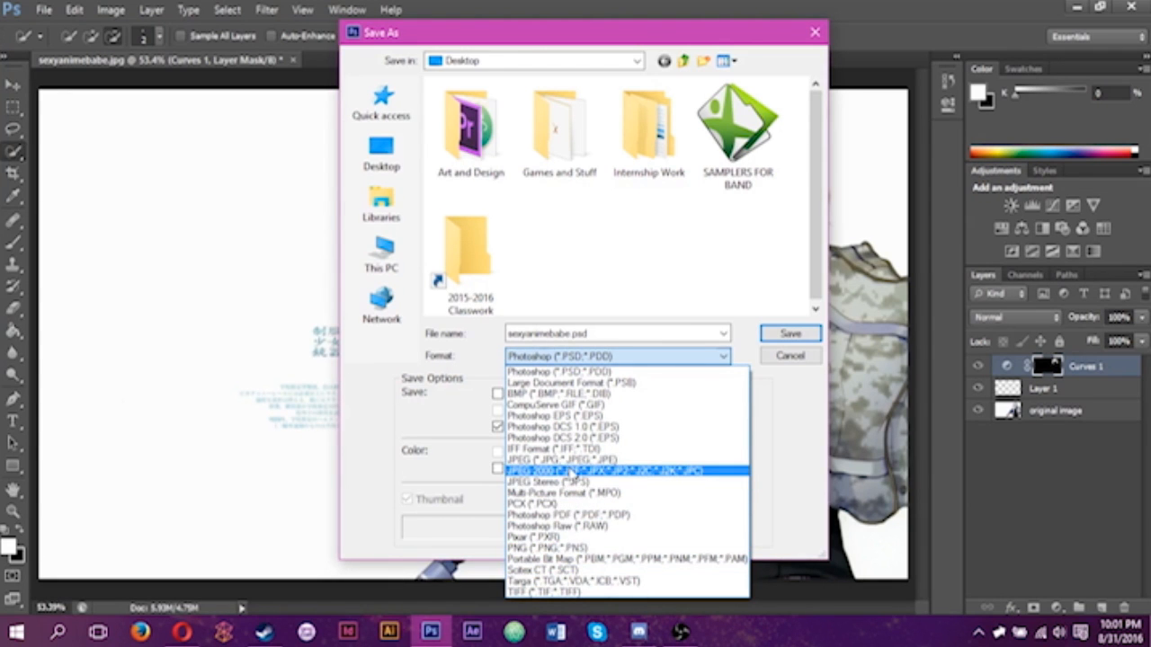
left_click(571, 460)
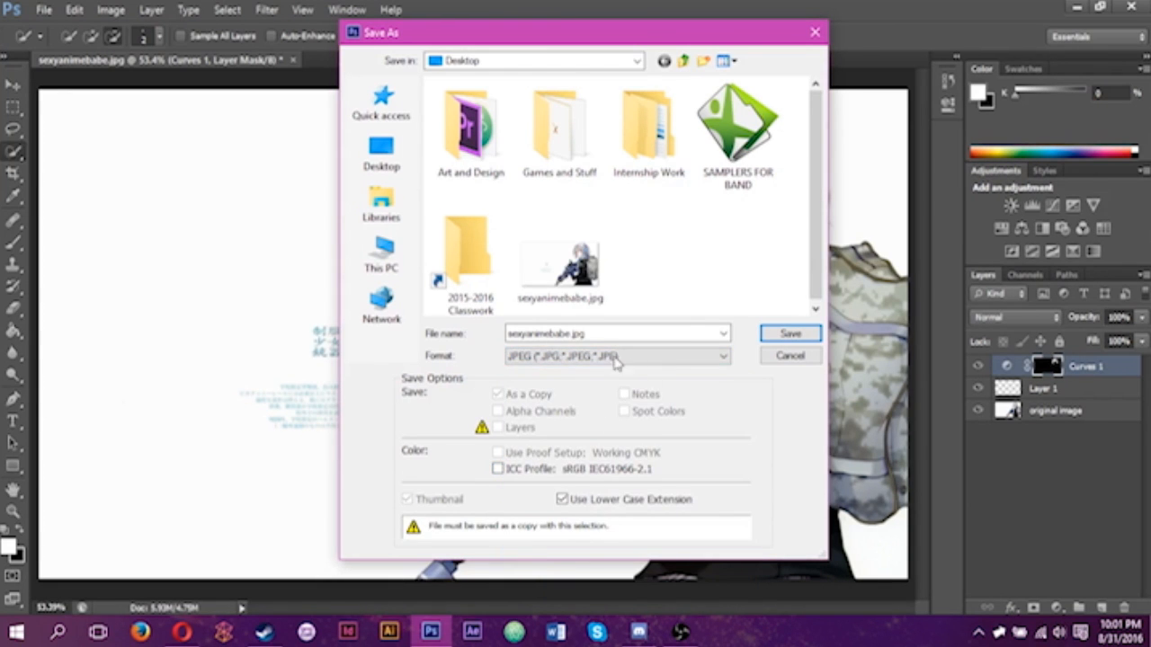
Name the JPEG copy sexyanimebabe2.jpg and save it to the Desktop
left_click_drag(598, 332, 420, 342)
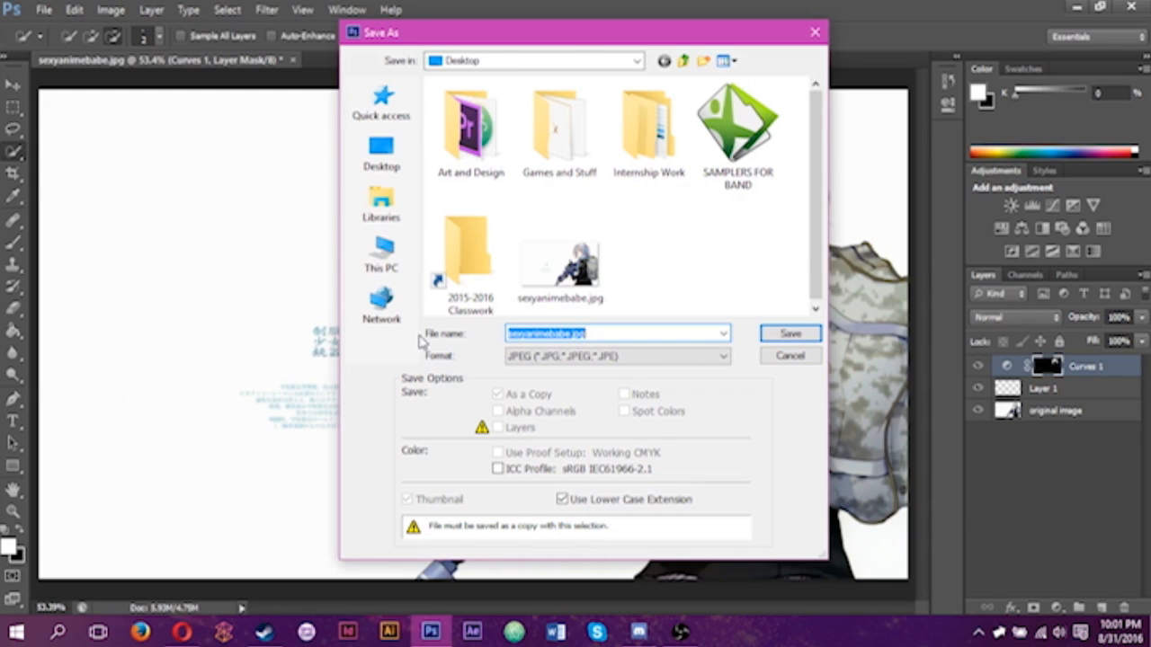
key("Right")
key("Left")
key("Left")
key("Left")
key("Left")
type("2")
key("Return")
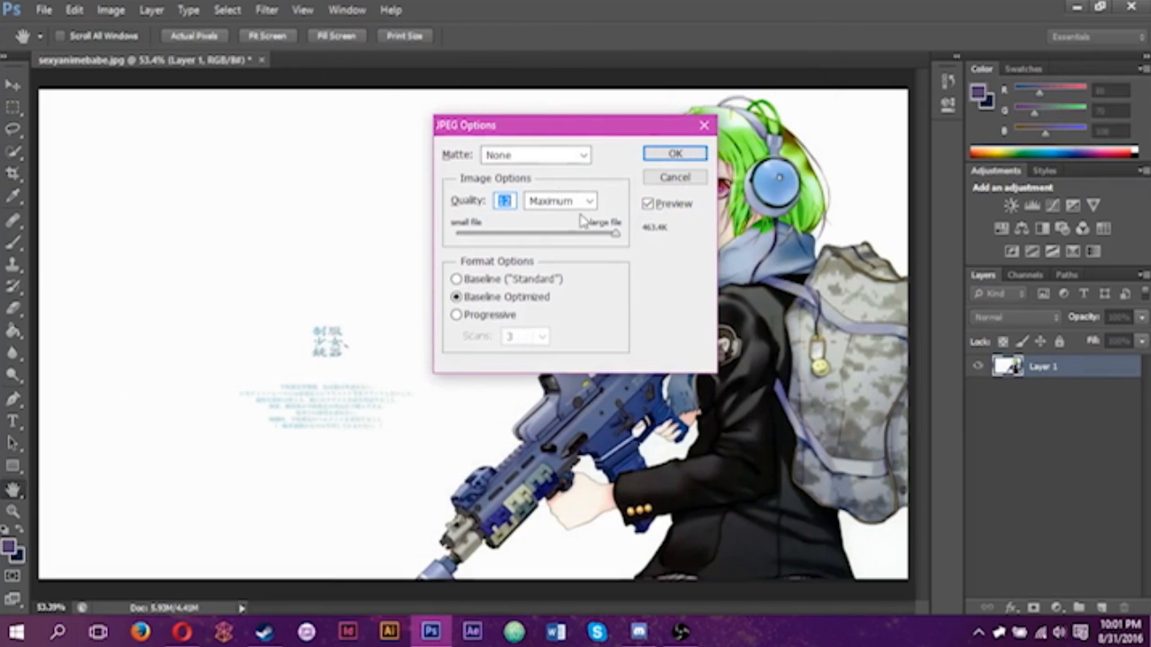
Set the JPEG image quality to Maximum (12) with the largest file size and confirm the export options
left_click(590, 203)
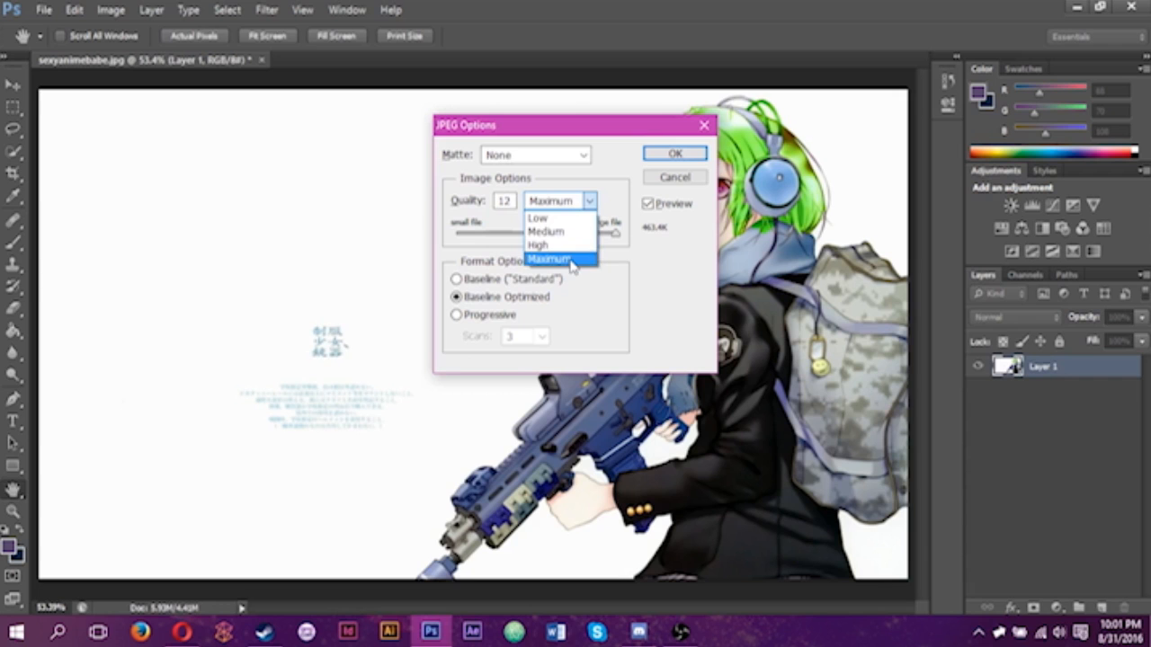
left_click(572, 260)
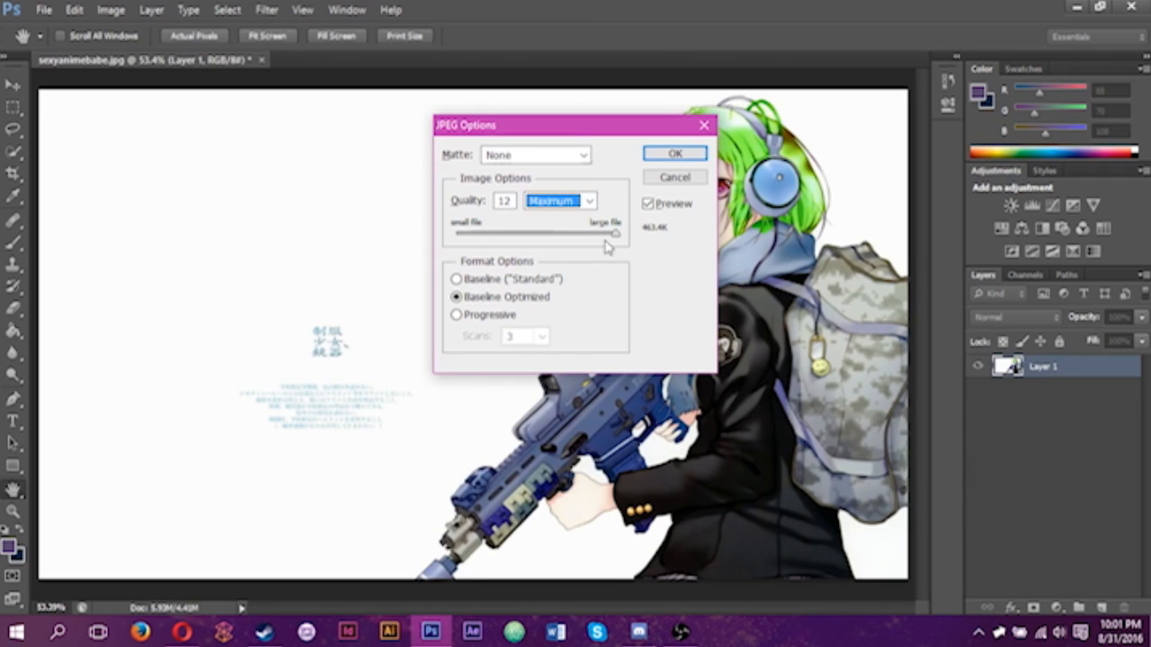
mouse_move(615, 235)
left_mouse_down()
mouse_move(570, 247)
mouse_move(625, 234)
left_mouse_up()
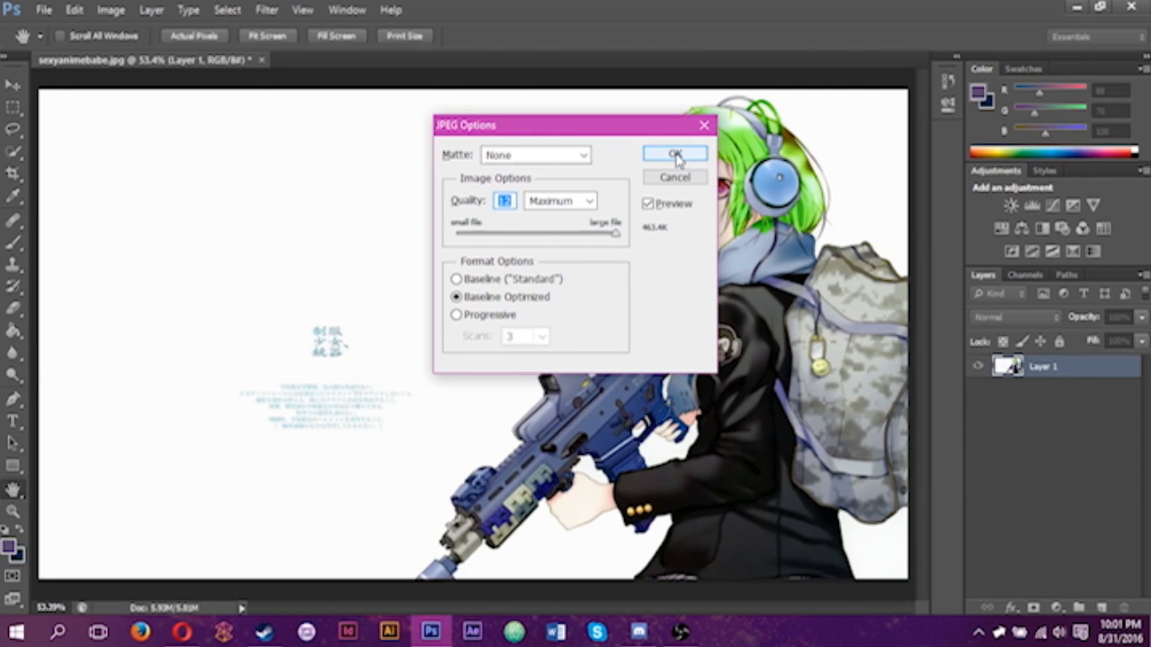
left_click(676, 154)
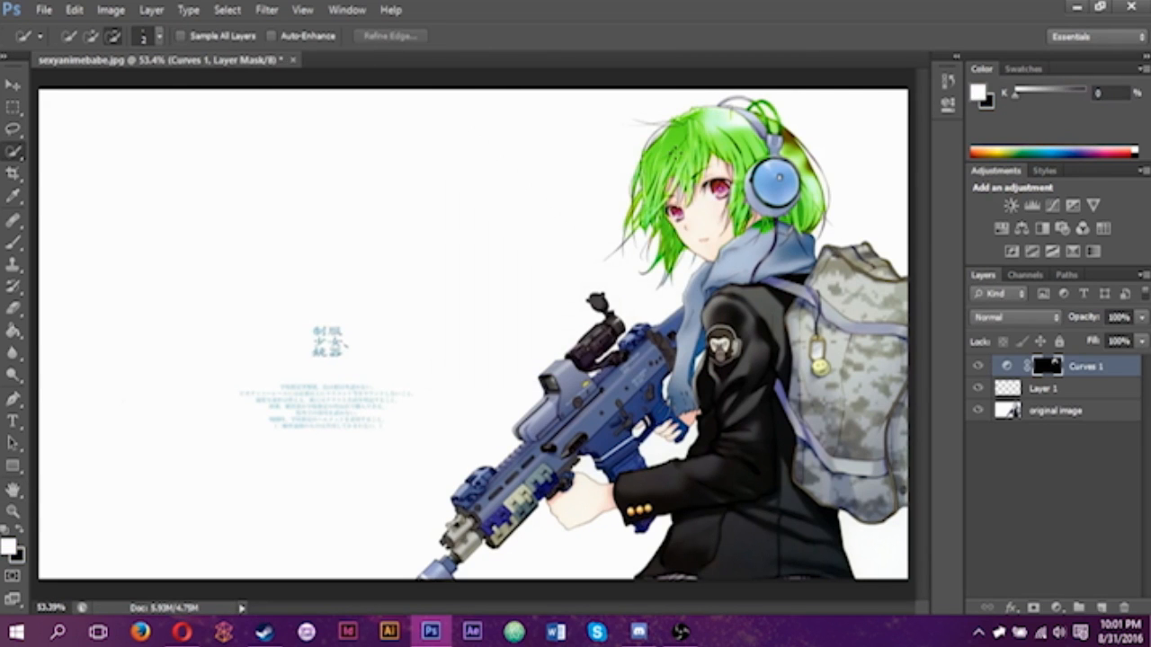